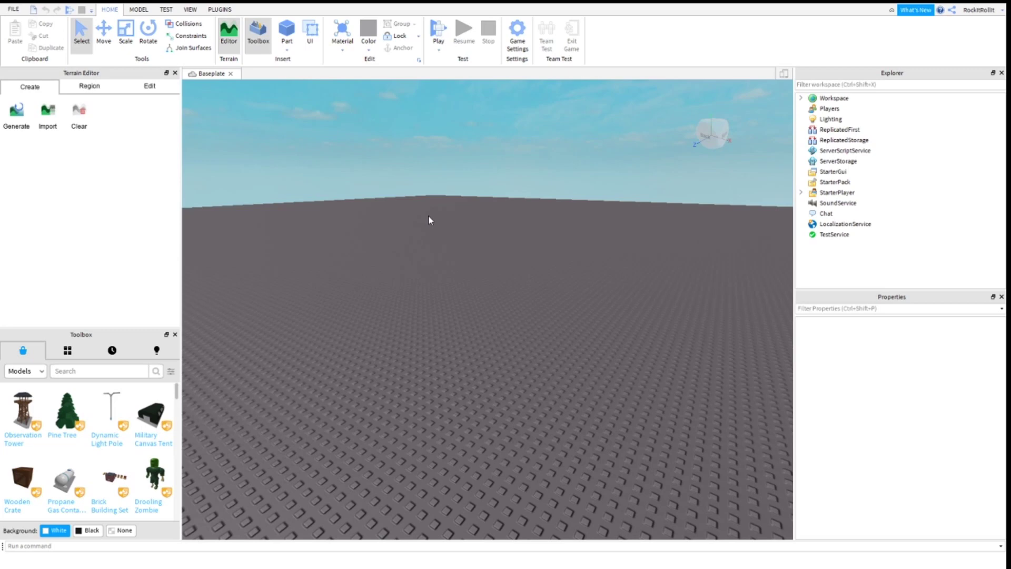
- Tilt the camera down toward the baseplate and bring up the Plugins tools
right_drag(429, 216, 419, 215)
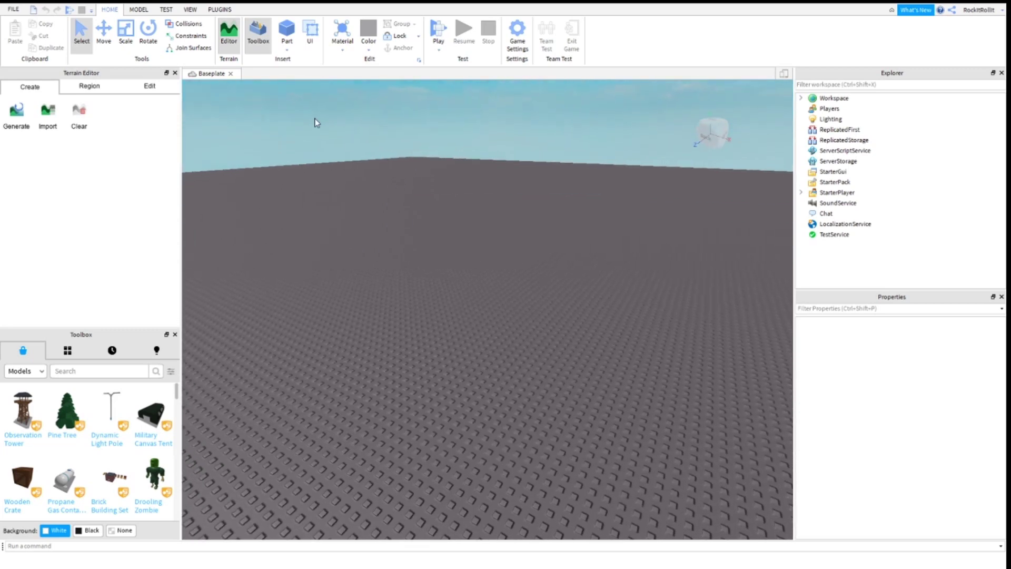
click(228, 39)
click(229, 38)
- Convert the baseplate into Grass terrain using the Part to Terrain plugin
click(225, 10)
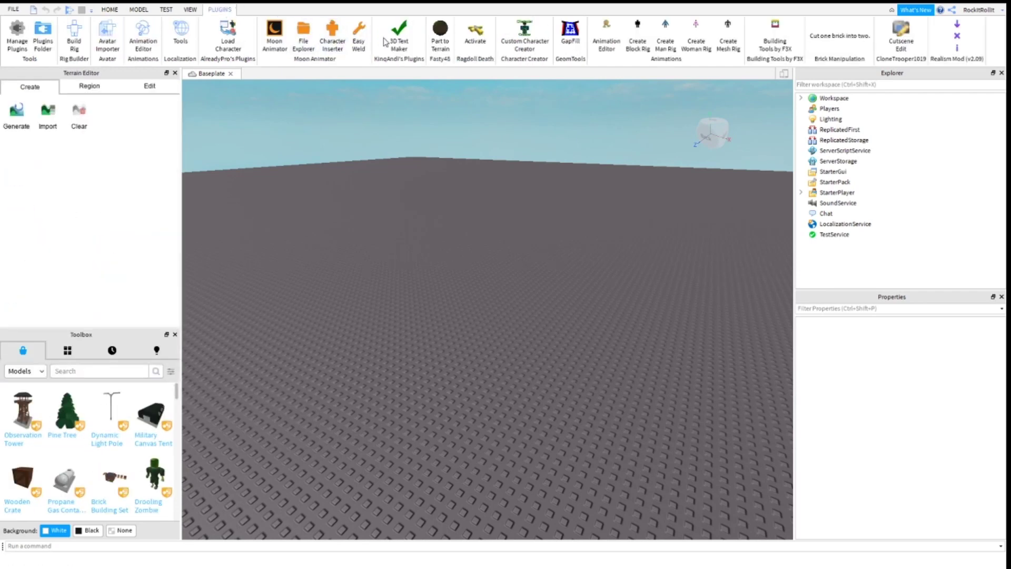
click(441, 40)
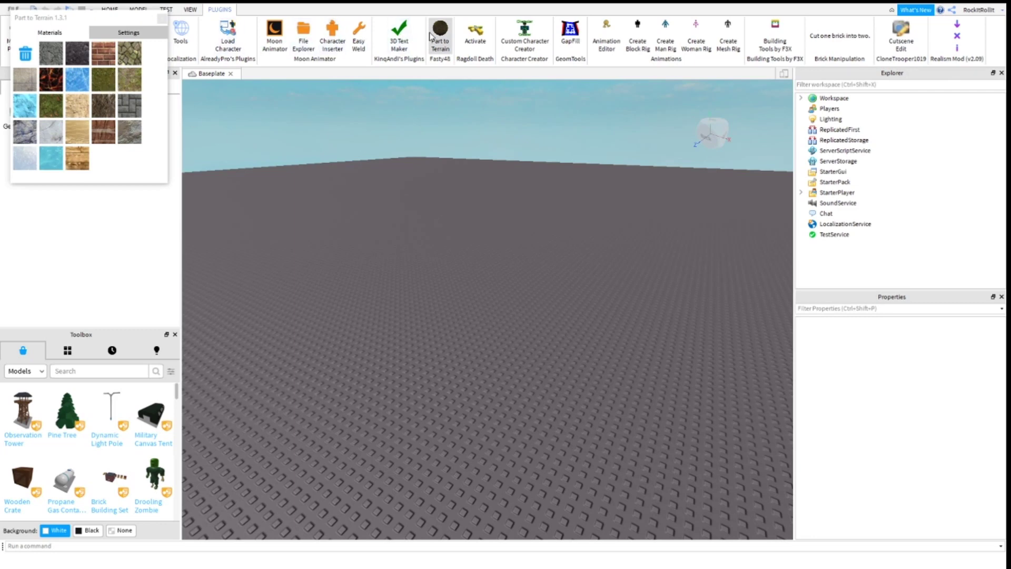
click(110, 82)
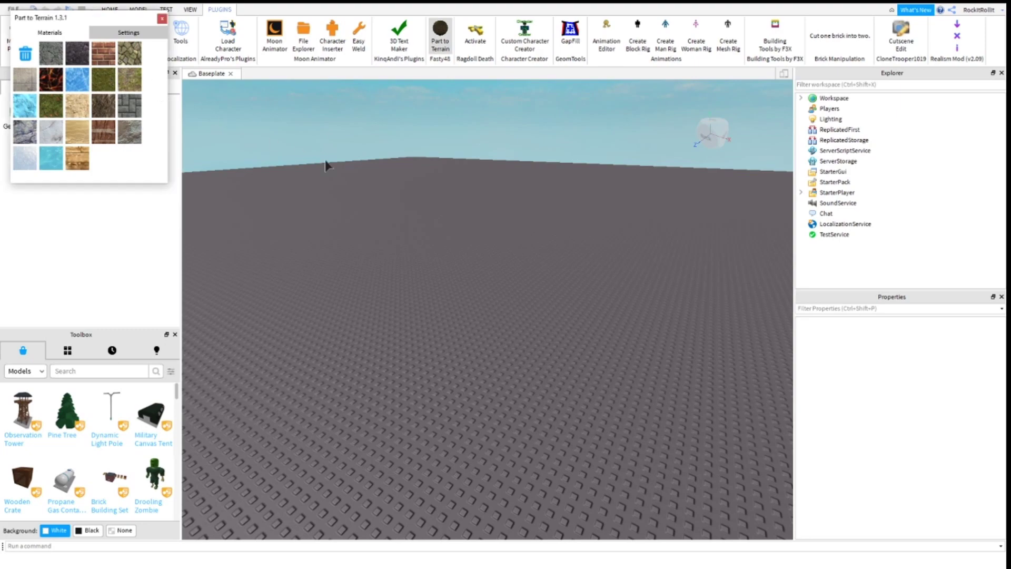
click(447, 232)
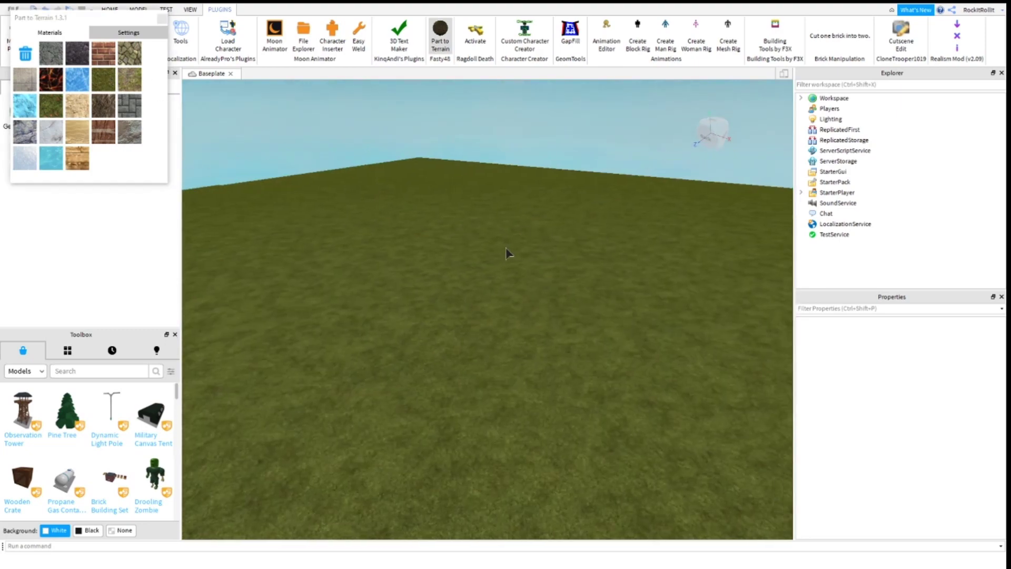
click(441, 36)
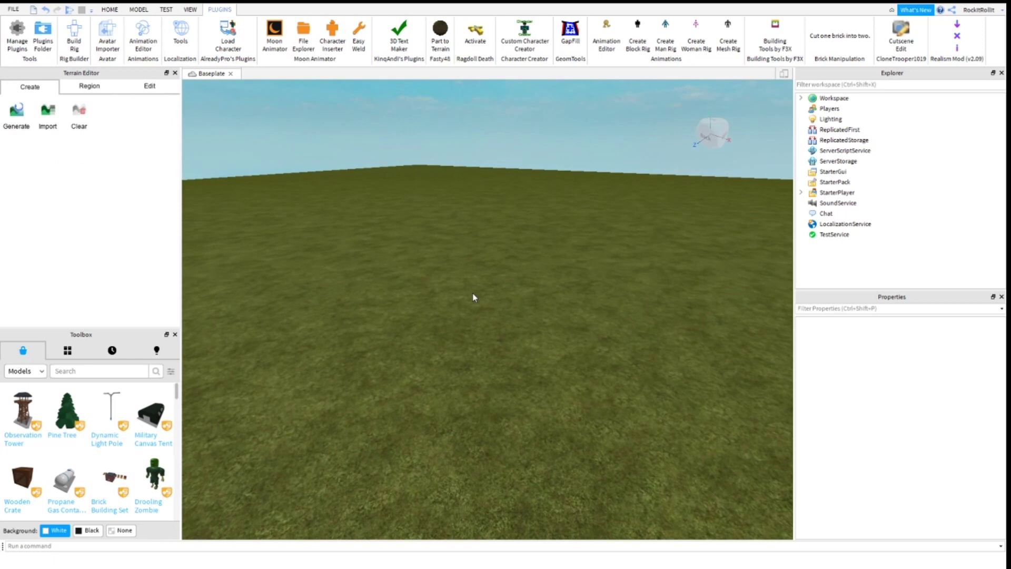
right_drag(474, 297, 481, 285)
- Turn on Decoration for the Terrain object in Workspace
click(800, 98)
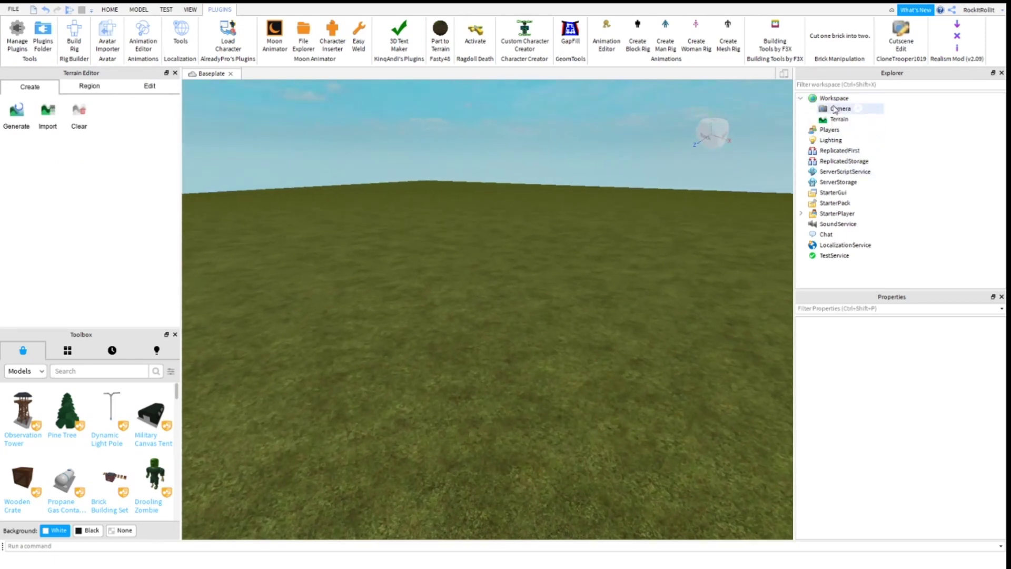
click(830, 120)
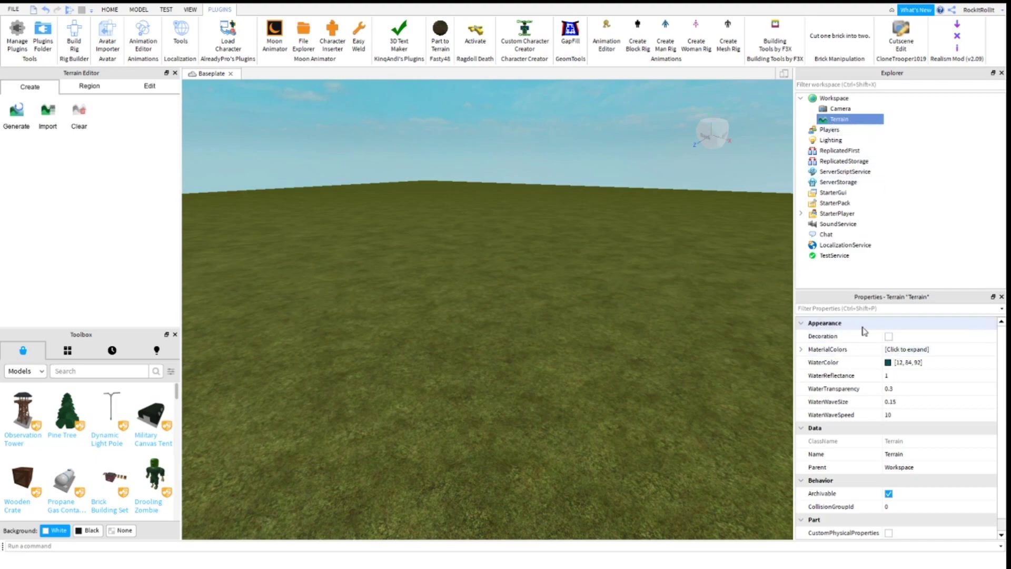
click(888, 336)
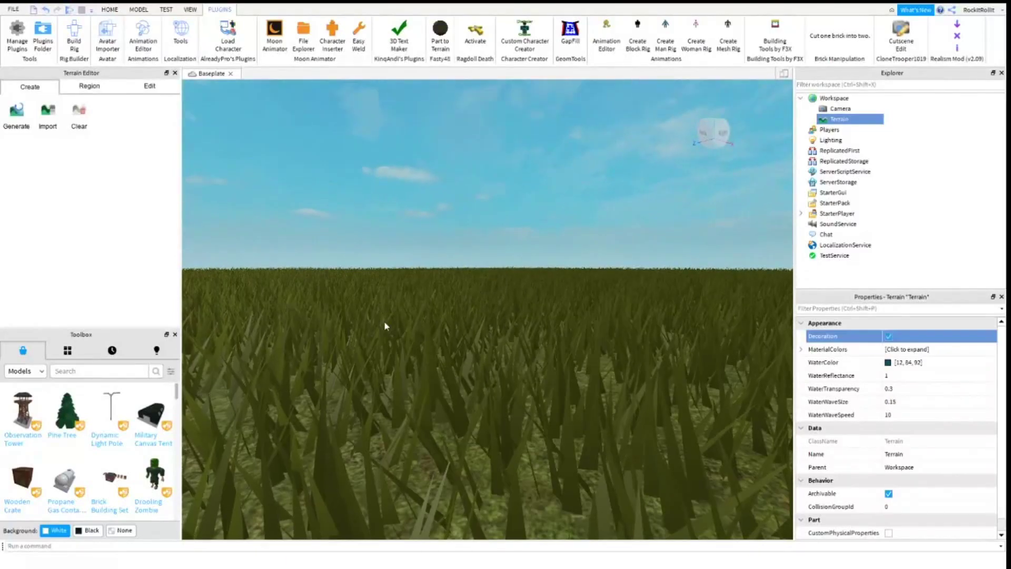
scroll(421, 320, down, 3)
scroll(422, 321, up, 5)
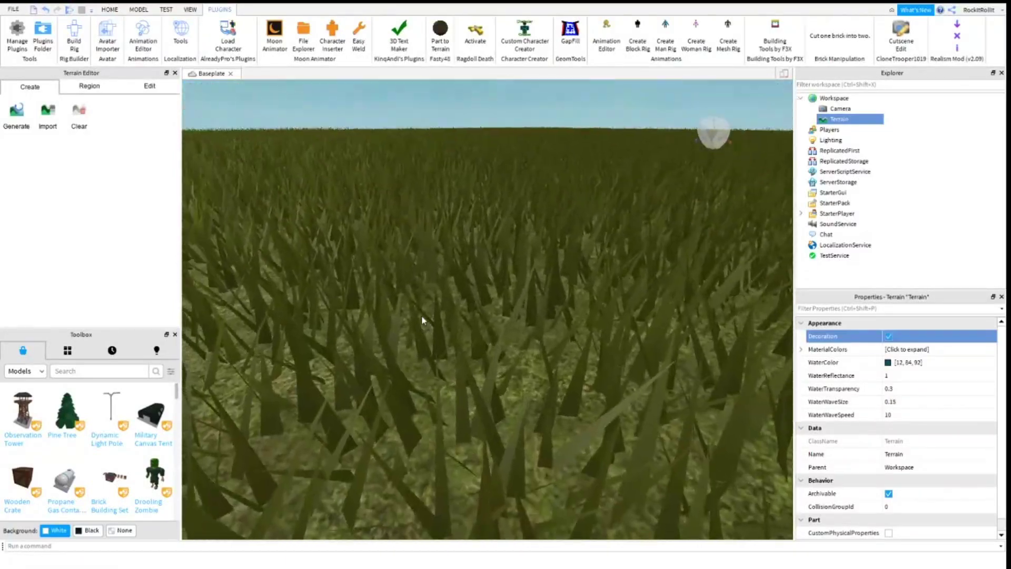
scroll(421, 320, down, 5)
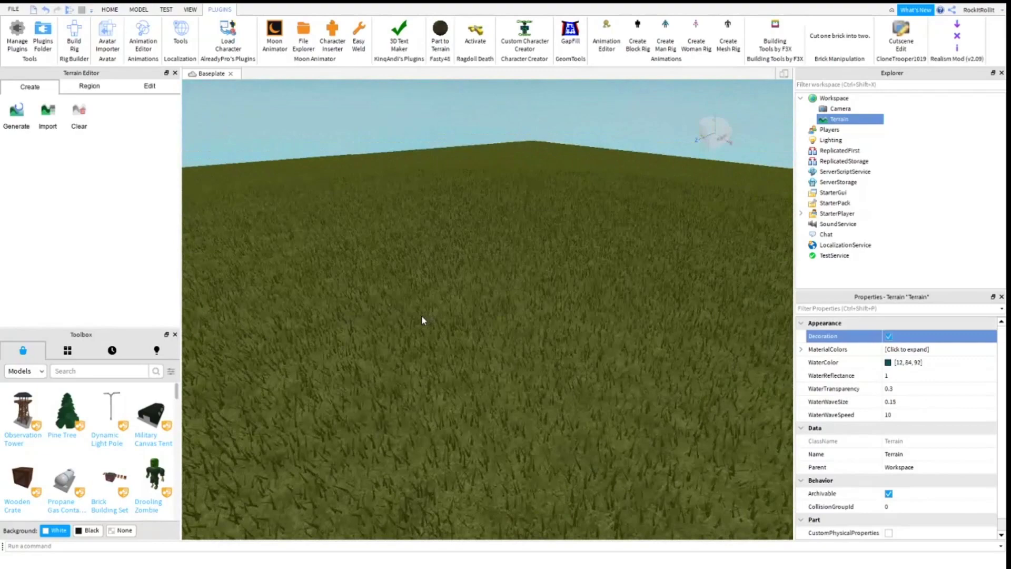
scroll(427, 314, up, 2)
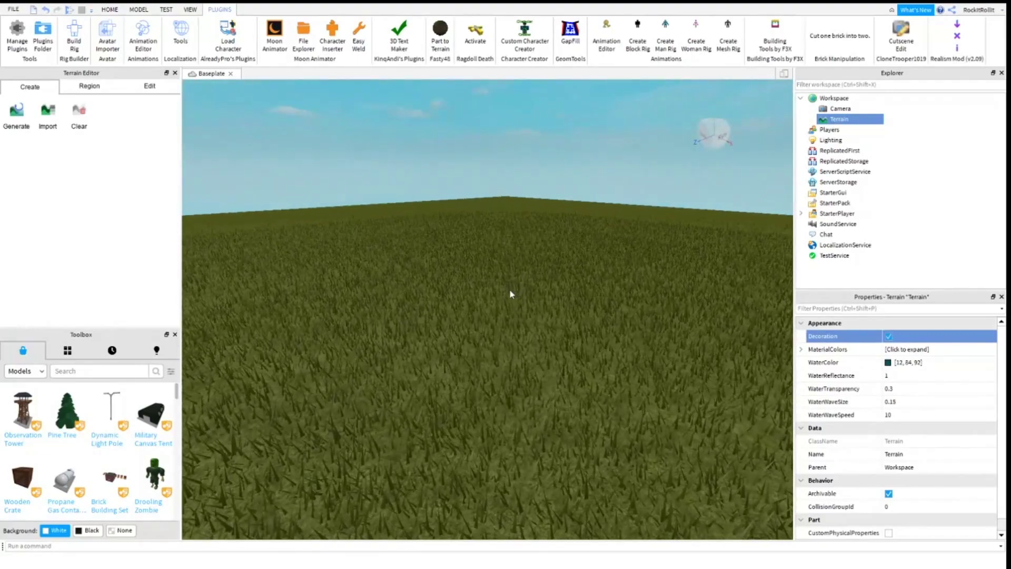
- Set Lighting ClockTime to 7 after briefly previewing a night value of 02
click(823, 99)
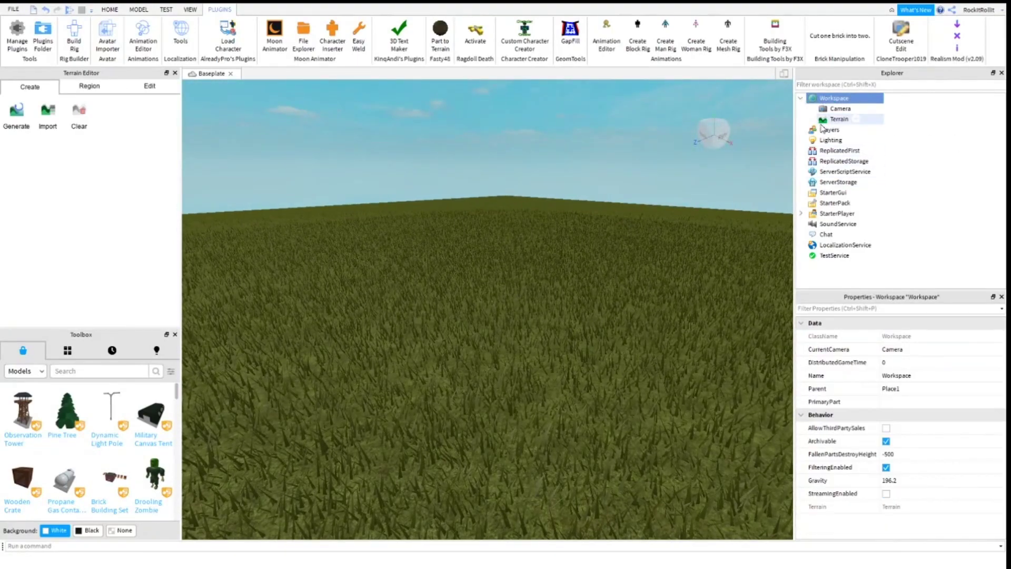
click(830, 140)
scroll(916, 444, down, 1)
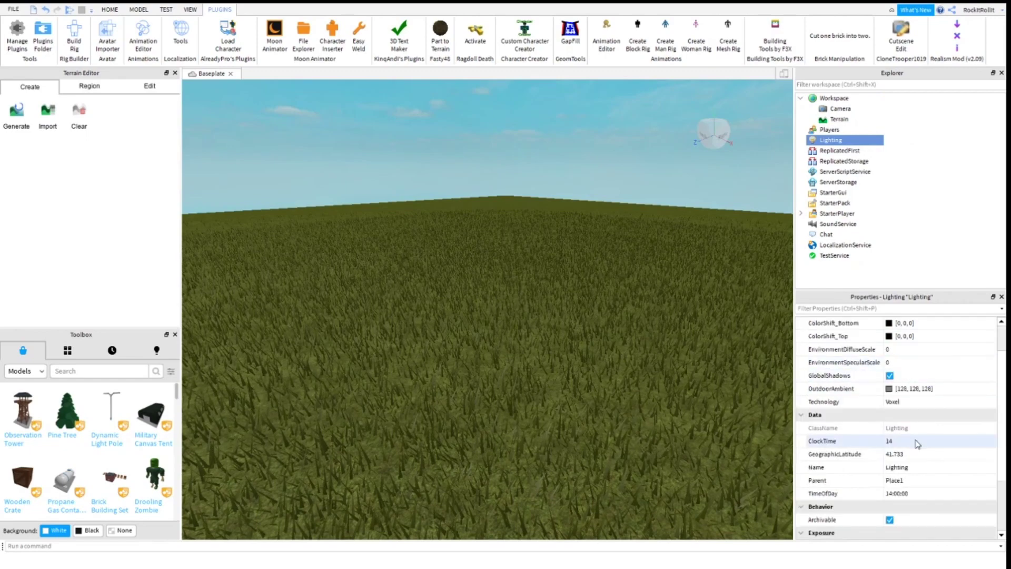
click(915, 445)
text(7)
key(Return)
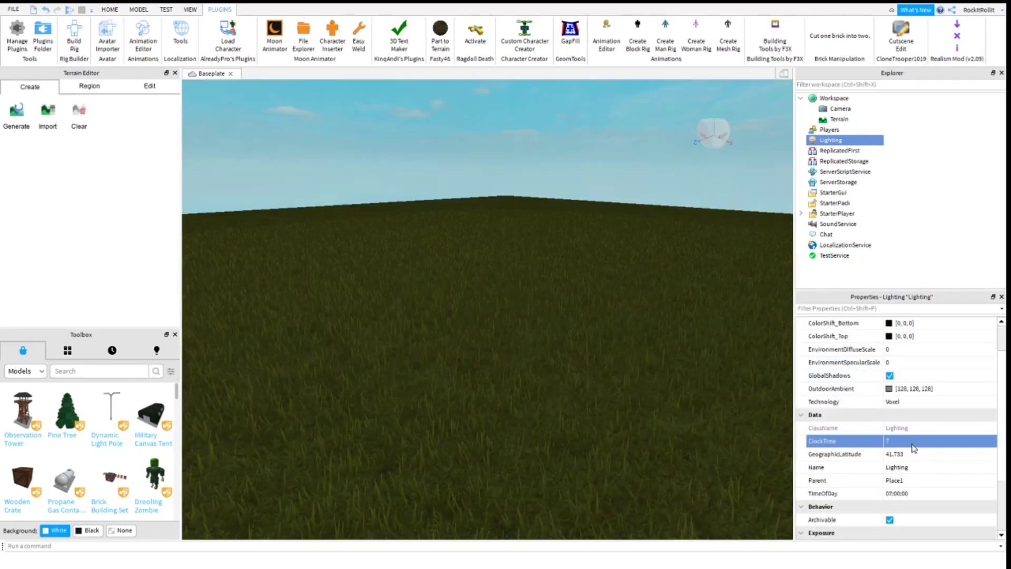
scroll(574, 401, up, 3)
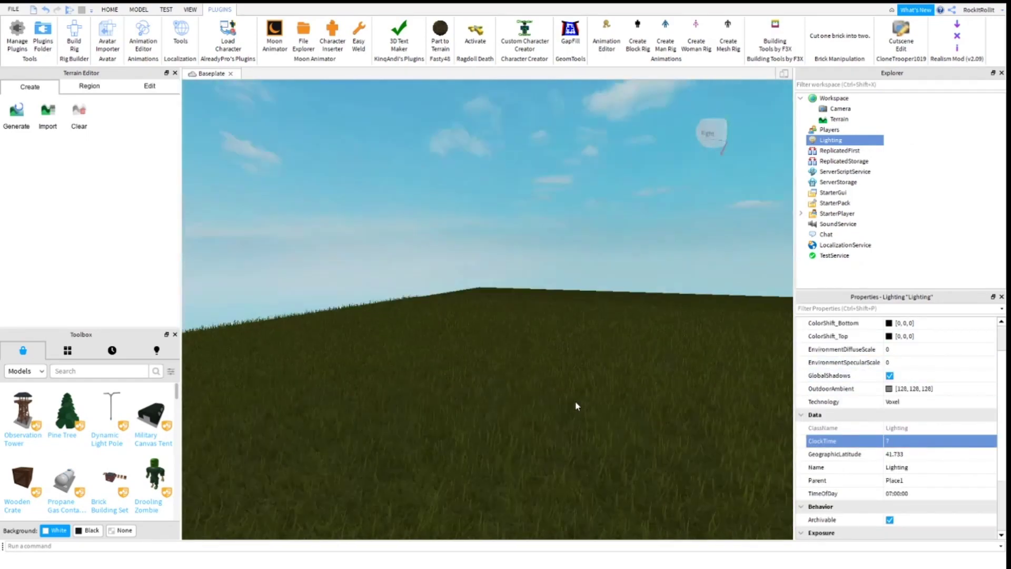
click(893, 441)
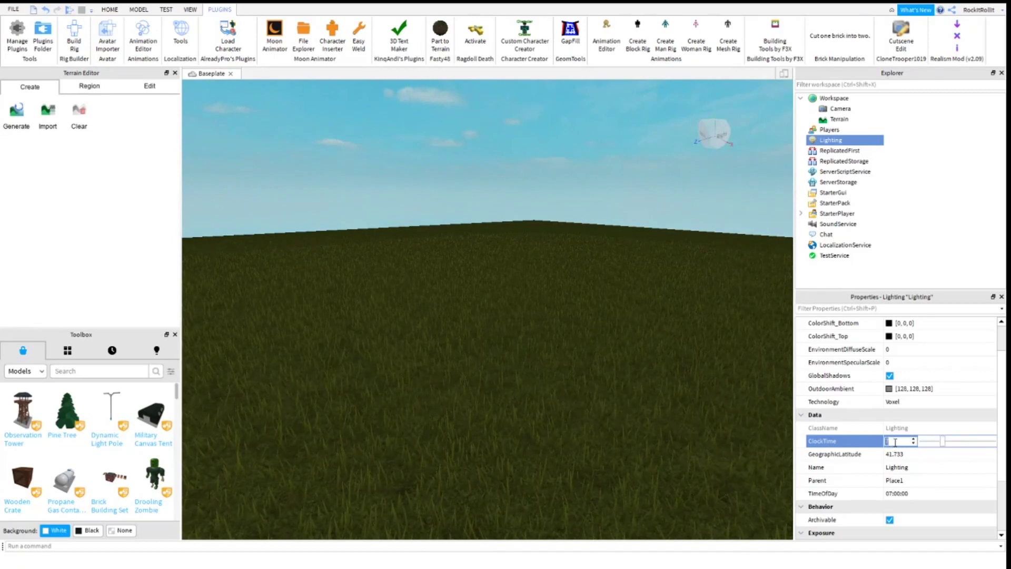
text(0)
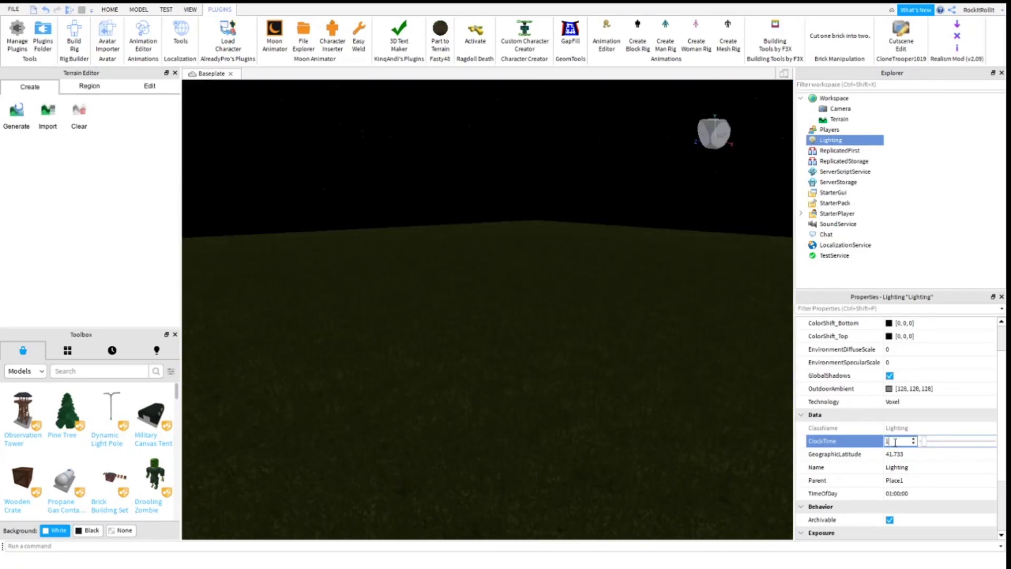
text(2)
key(BackSpace)
text(7)
key(Return)
right_drag(591, 385, 367, 213)
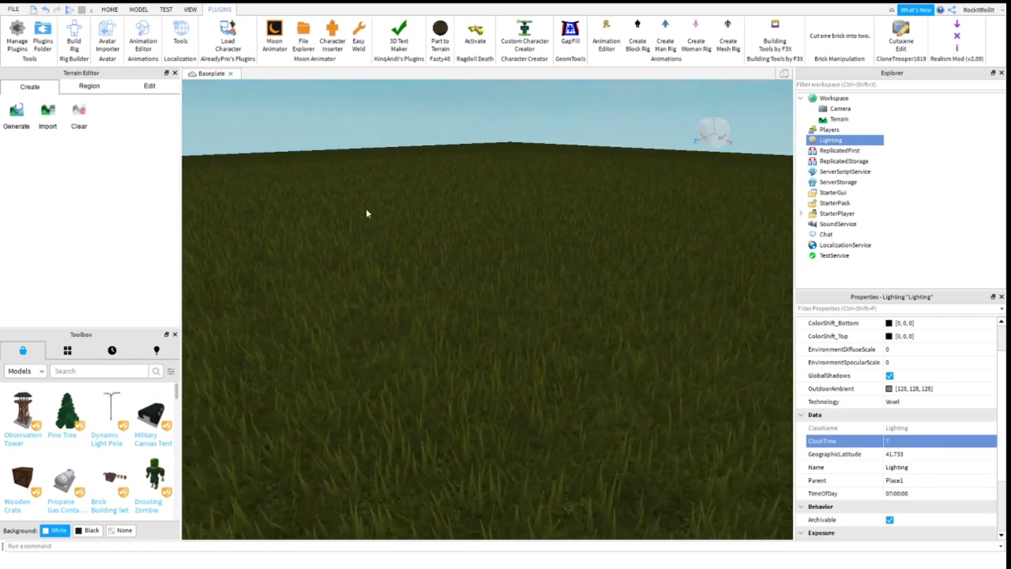
- Insert a Part on the grass and scale it into a cube
click(140, 9)
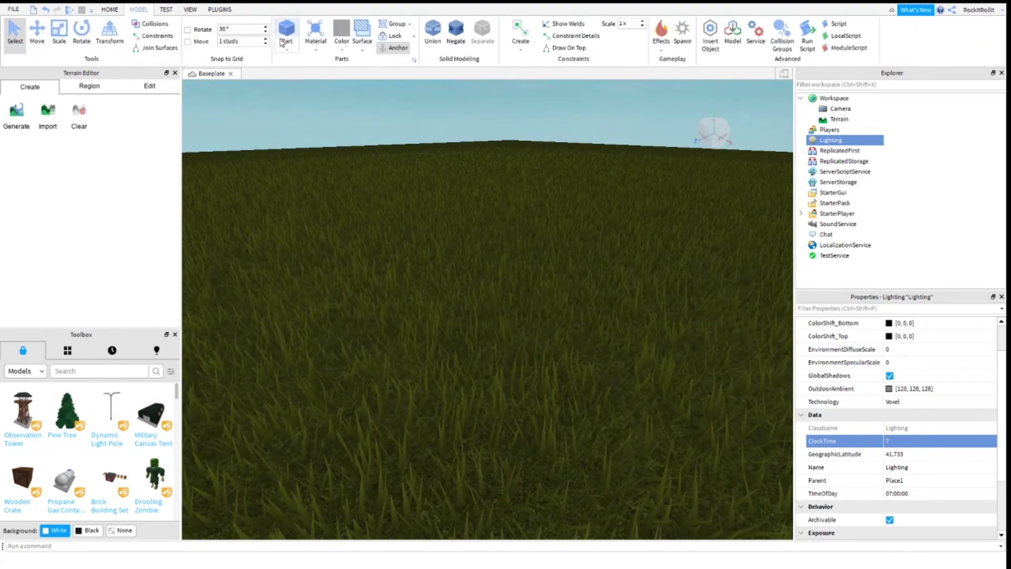
click(286, 36)
click(61, 33)
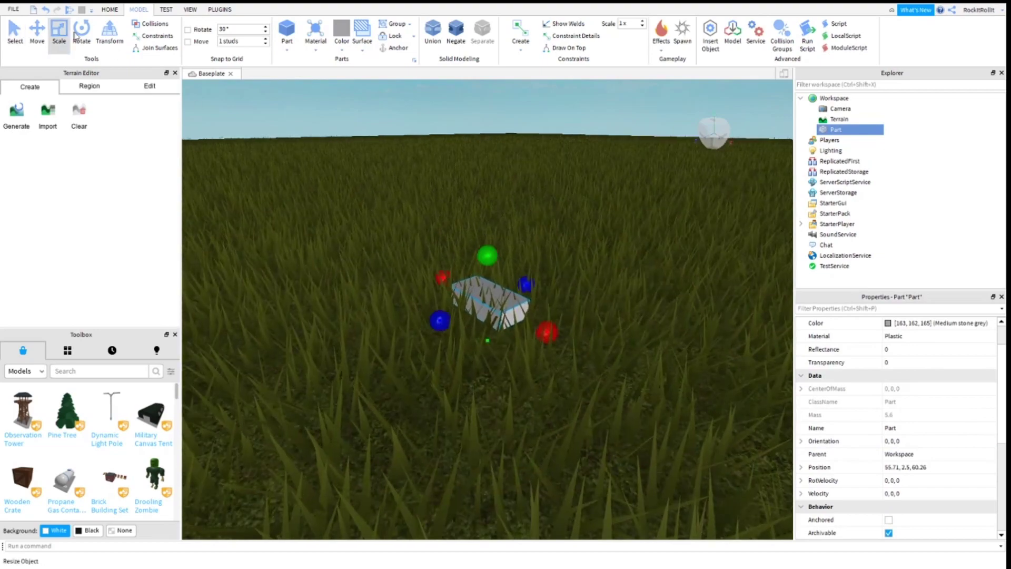
drag(487, 254, 474, 226)
drag(459, 264, 461, 324)
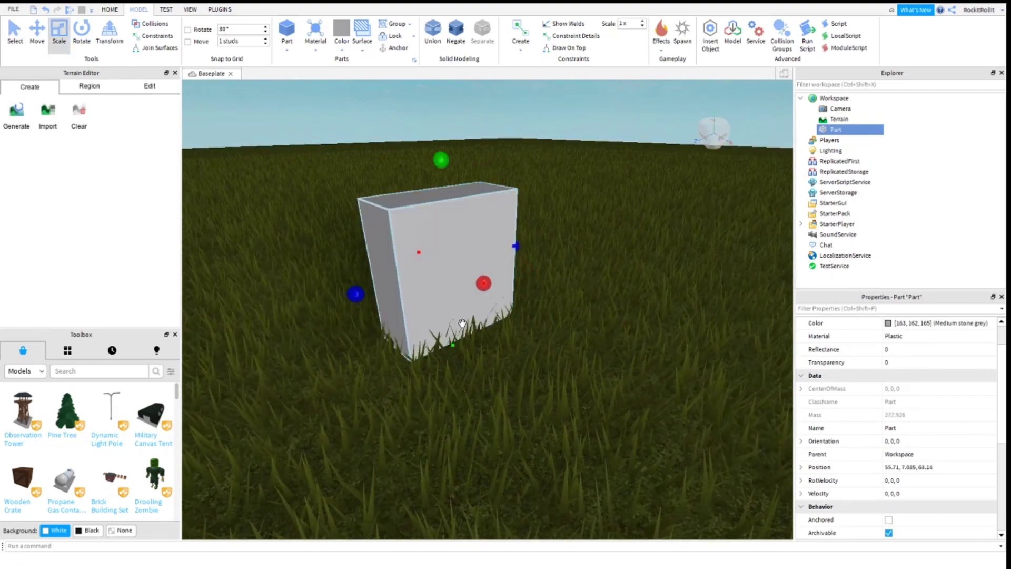
drag(484, 283, 526, 342)
mouse_move(527, 343)
right_down()
mouse_move(501, 293)
mouse_move(522, 331)
right_up()
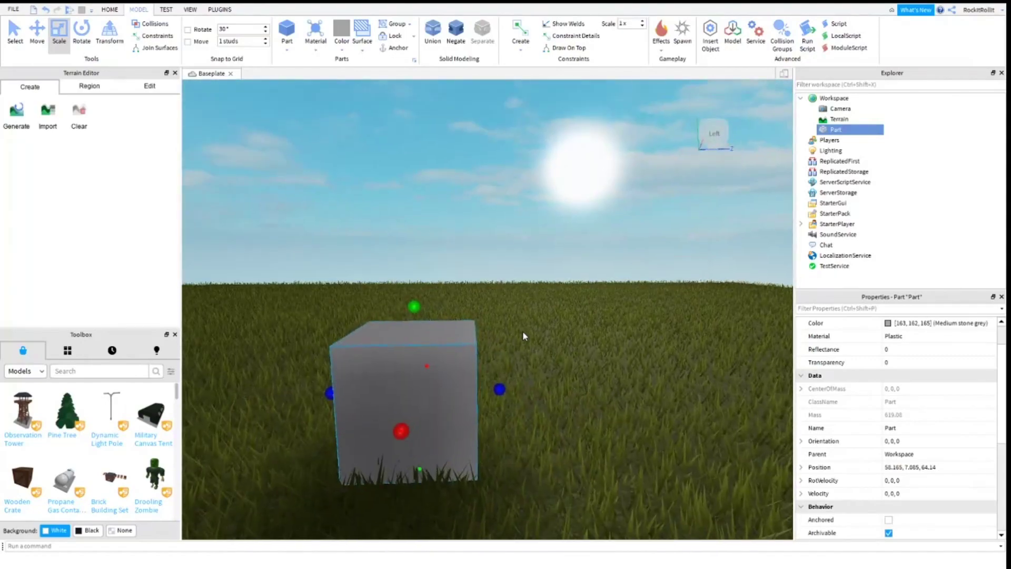
right_drag(600, 184, 388, 360)
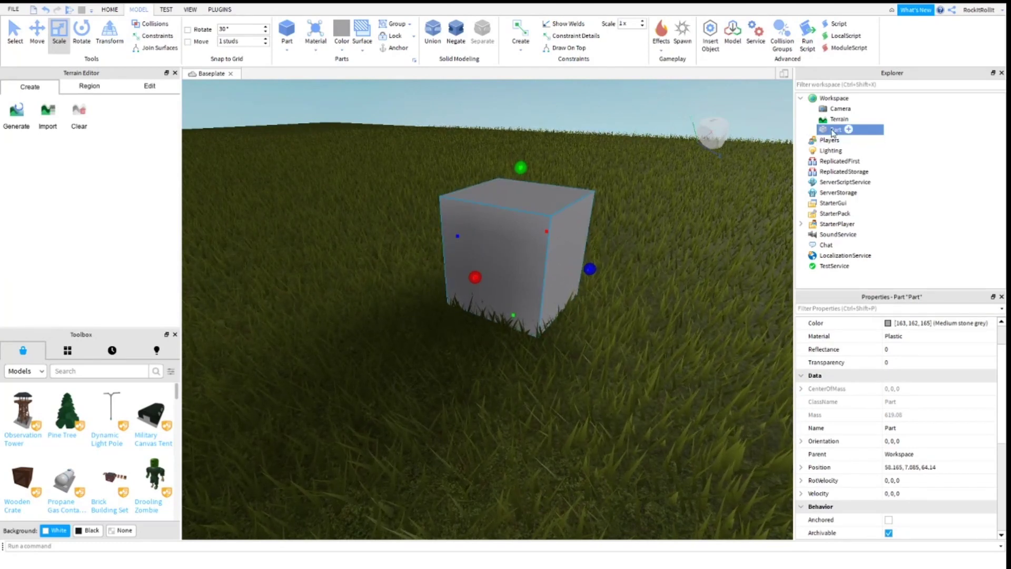
- Set the Lighting Technology property to ShadowMap
click(831, 150)
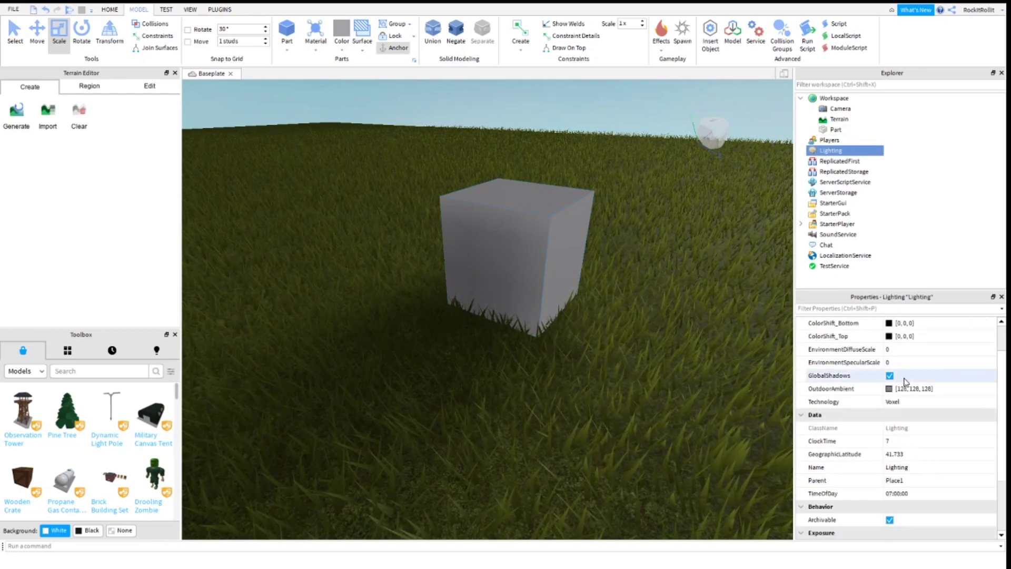
click(908, 401)
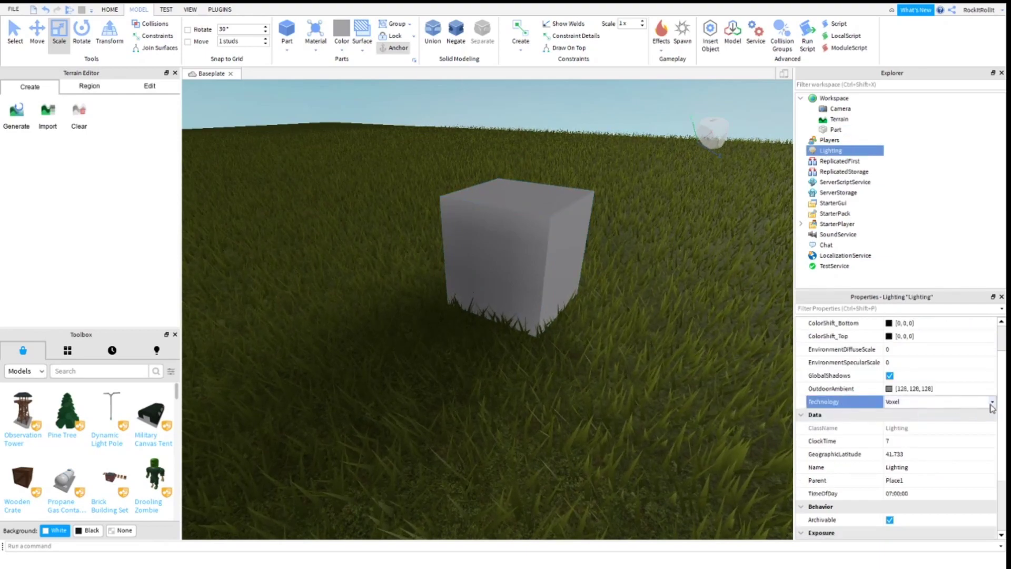
click(992, 401)
click(903, 419)
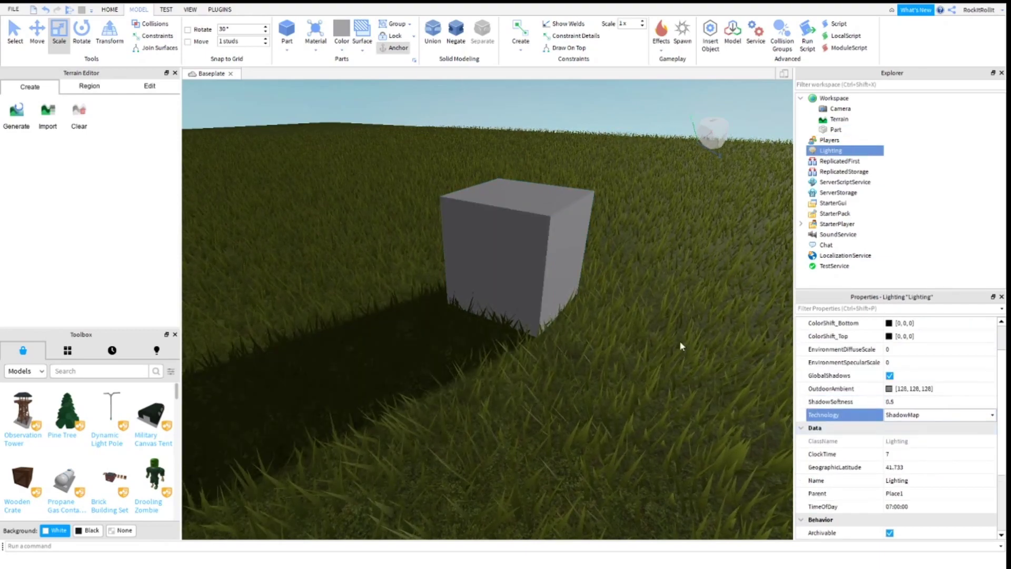
- Orbit around the cube to inspect its long ShadowMap shadow
mouse_move(679, 341)
right_down()
mouse_move(625, 304)
mouse_move(633, 314)
right_up()
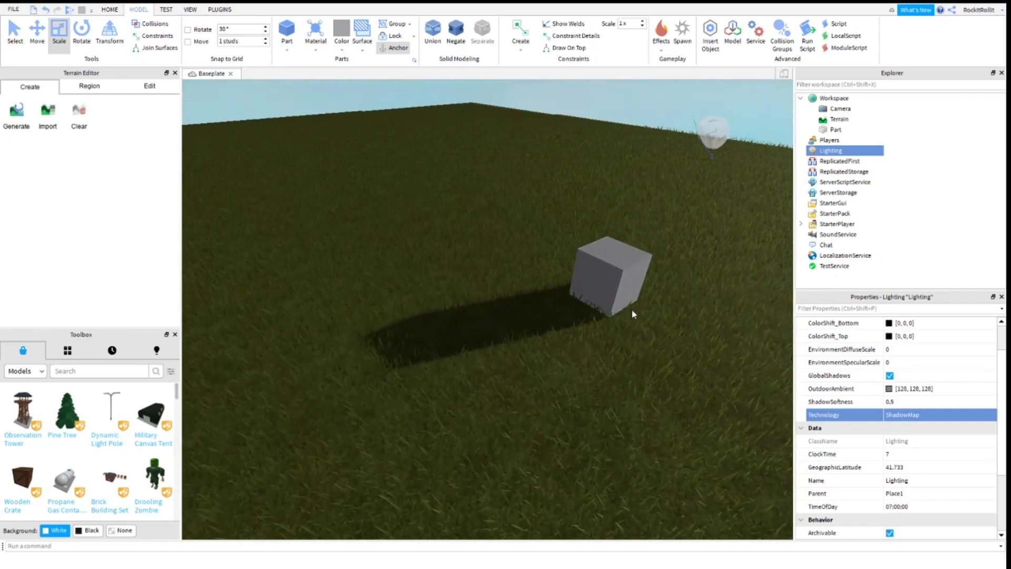
right_drag(546, 291, 409, 337)
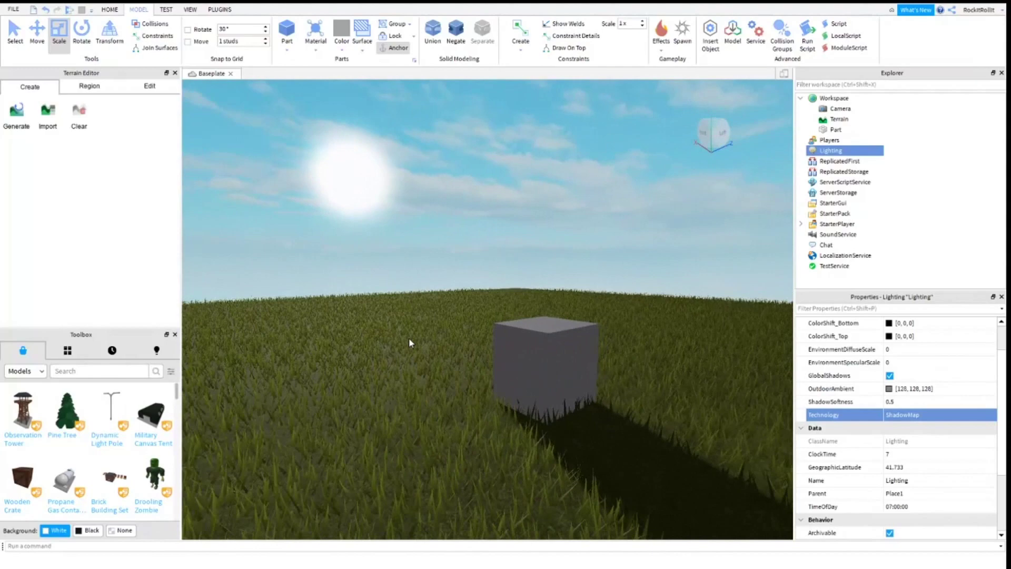
click(60, 34)
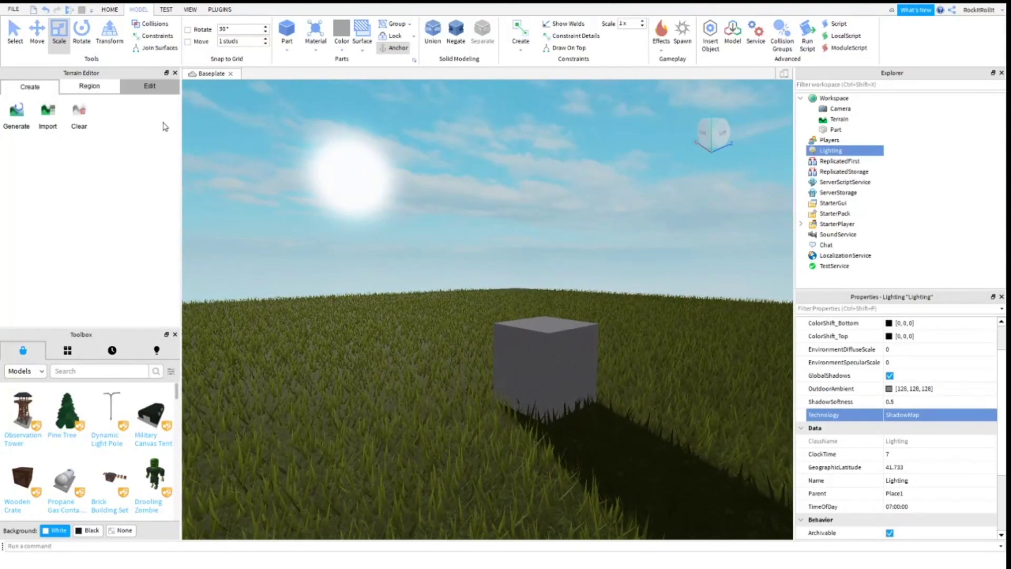
right_drag(271, 197, 271, 197)
right_drag(350, 232, 351, 233)
click(13, 10)
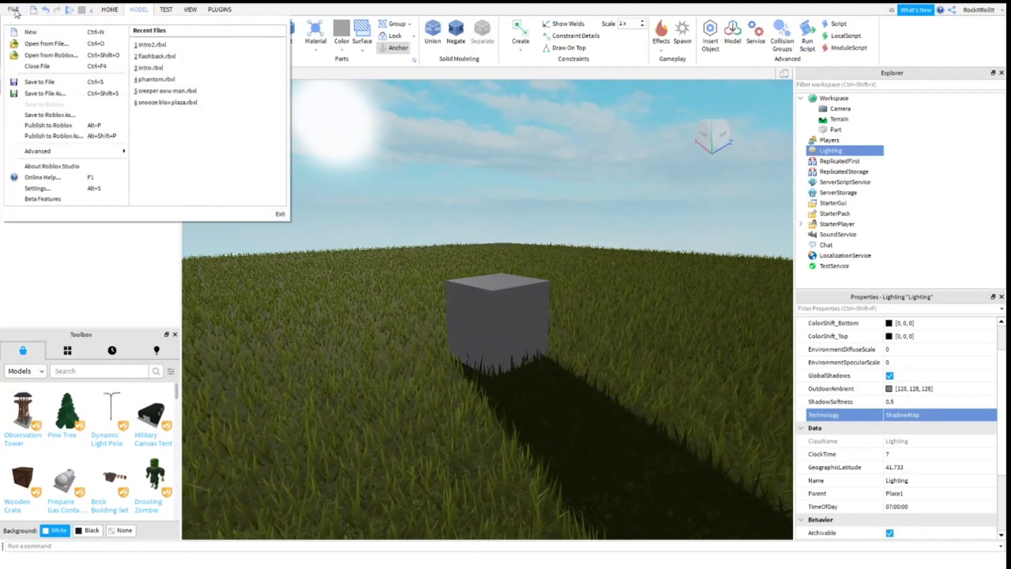
click(40, 192)
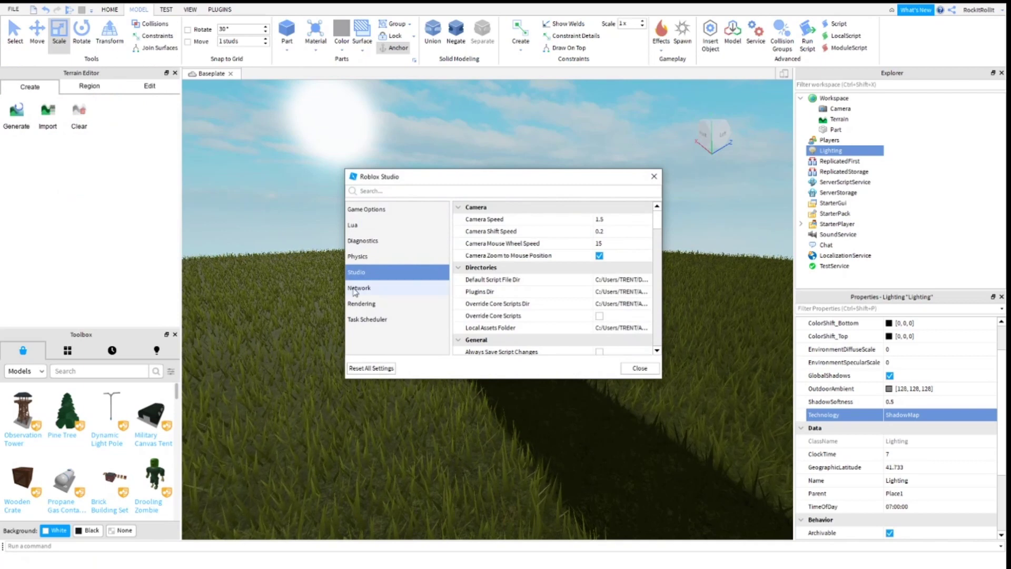
click(366, 305)
click(593, 305)
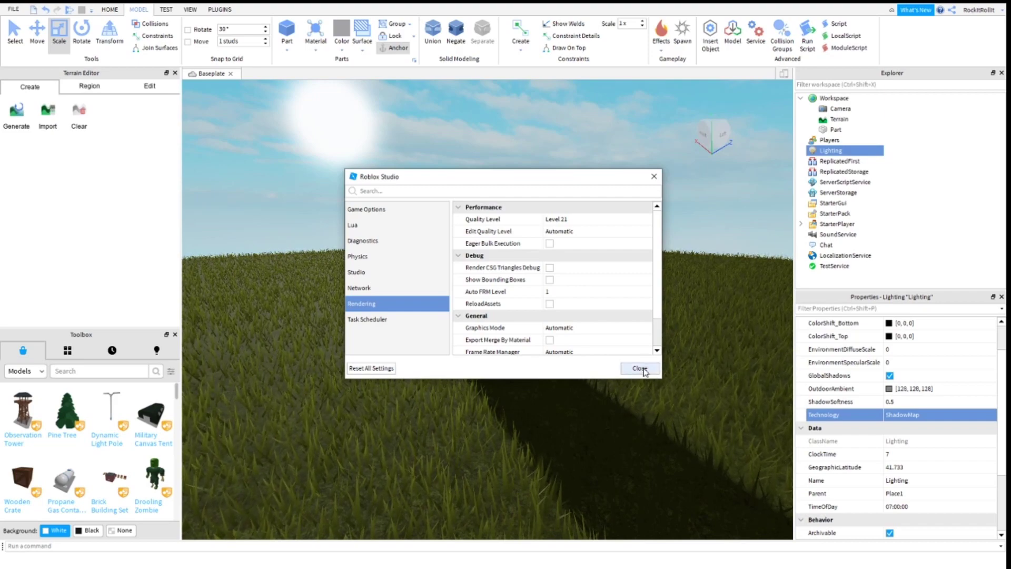
click(641, 369)
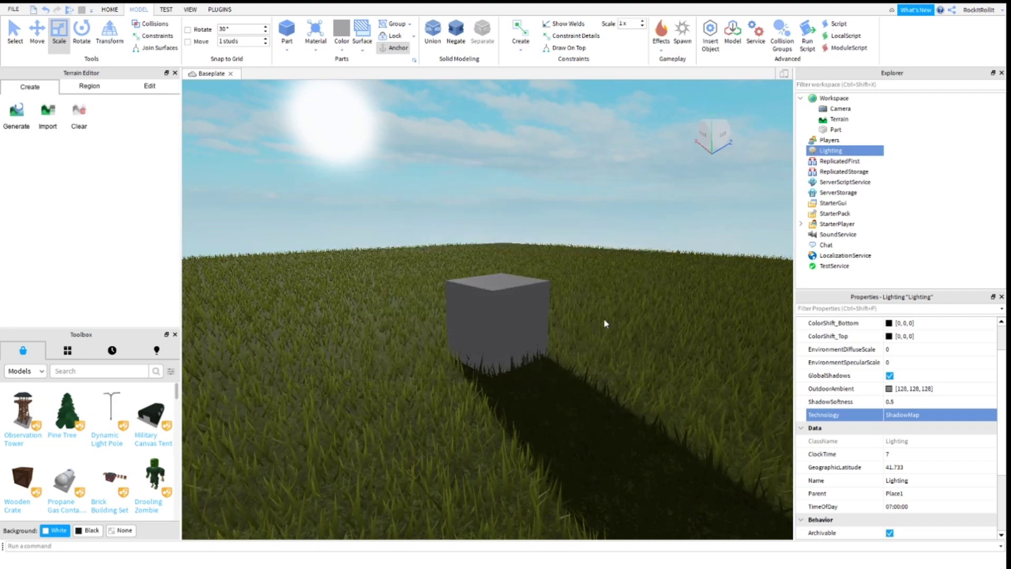
- Select the grey cube and scale it larger, taller and wider
click(569, 309)
scroll(564, 291, up, 2)
scroll(563, 291, down, 3)
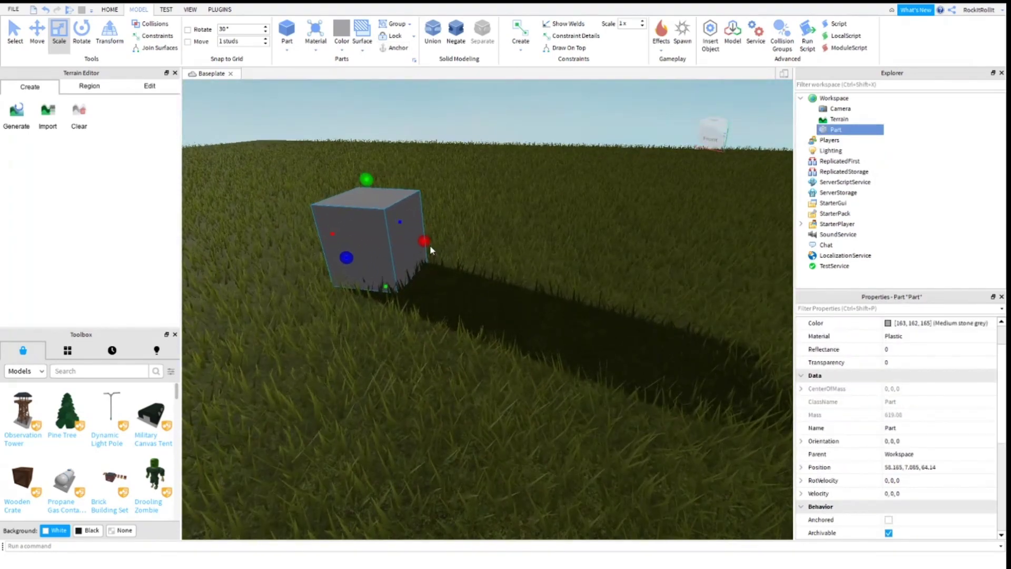
mouse_move(435, 258)
mouse_down()
mouse_move(411, 242)
mouse_move(446, 256)
mouse_up()
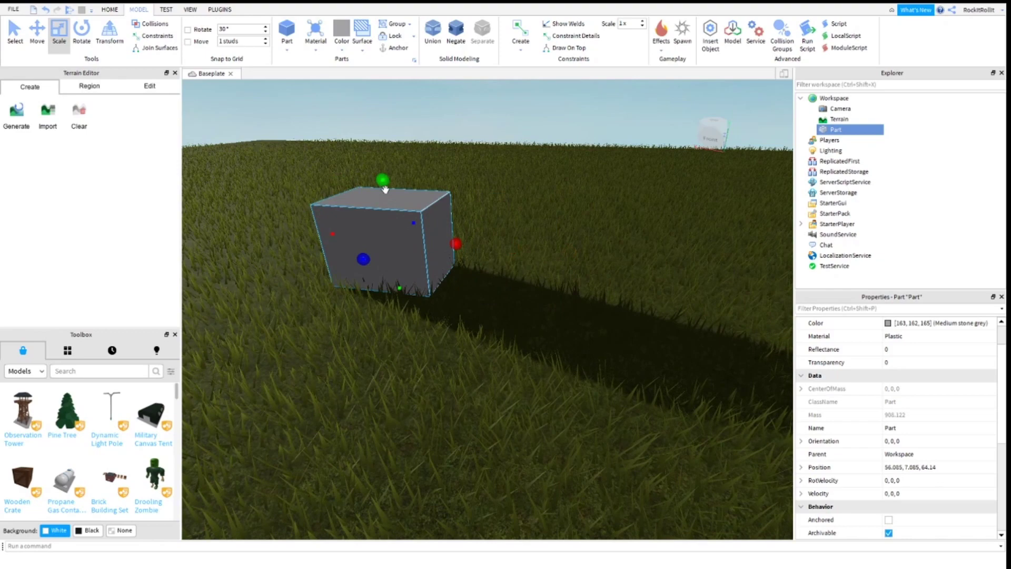
mouse_move(385, 189)
mouse_down()
mouse_move(378, 252)
mouse_move(387, 267)
mouse_up()
drag(458, 255, 444, 257)
mouse_move(445, 256)
right_down()
mouse_move(522, 406)
mouse_move(357, 357)
mouse_move(474, 361)
right_up()
mouse_move(562, 409)
mouse_down()
mouse_move(587, 419)
mouse_move(578, 400)
mouse_up()
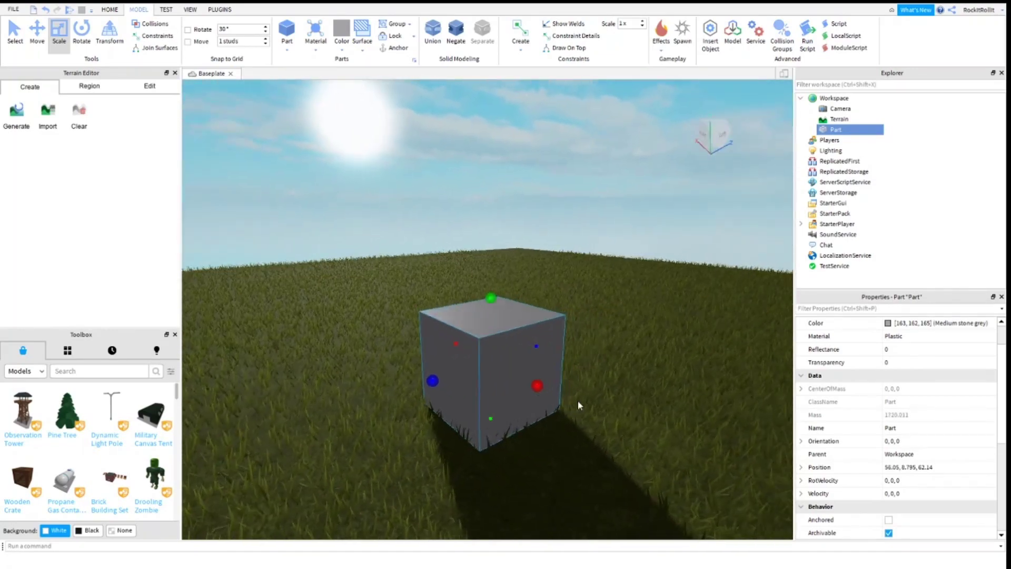
right_drag(577, 401, 548, 395)
drag(549, 395, 510, 372)
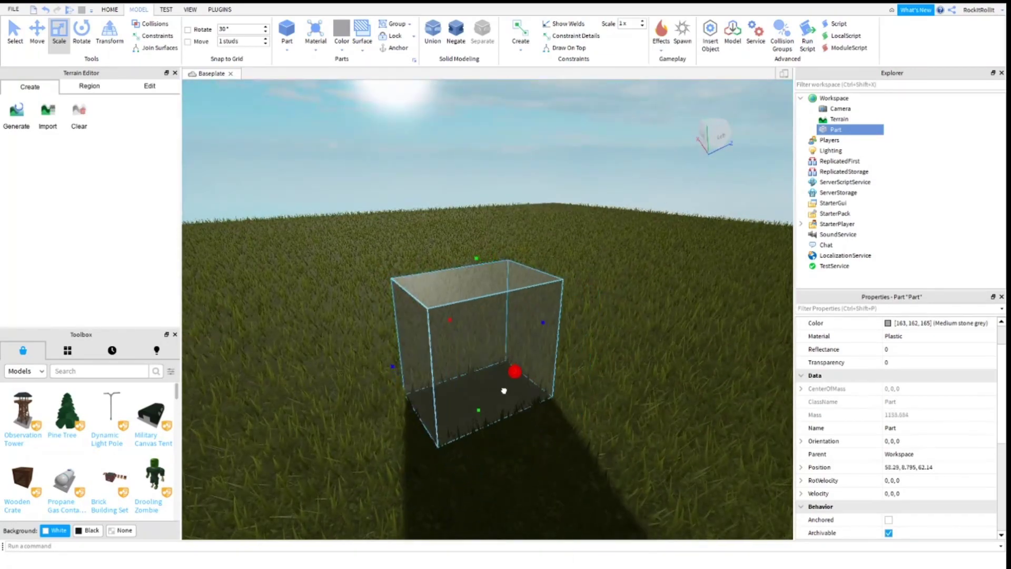
right_drag(515, 379, 550, 340)
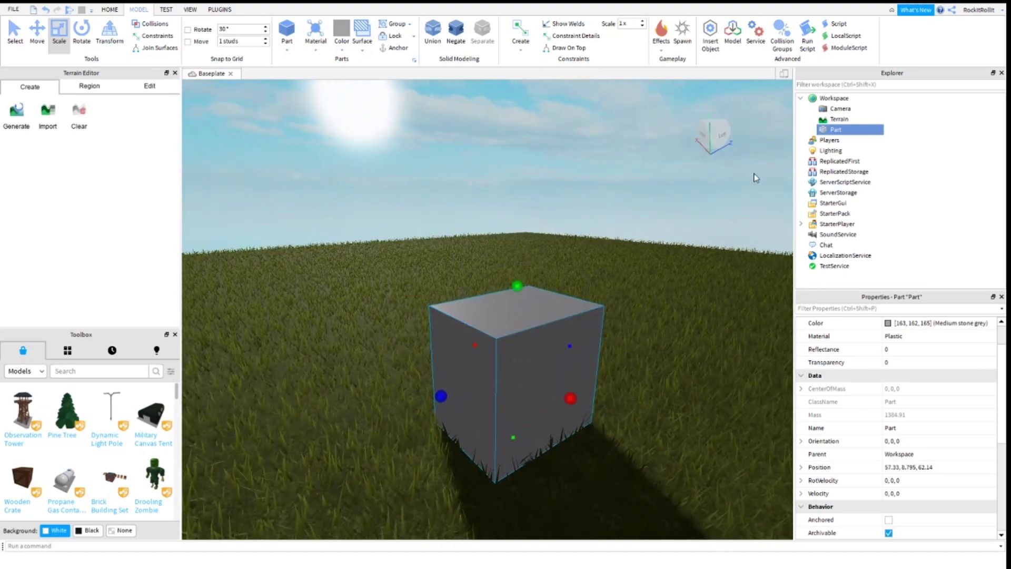
- Insert a SunRaysEffect into Lighting after cancelling an accidental Insert from File
click(827, 152)
right_click(828, 154)
click(870, 354)
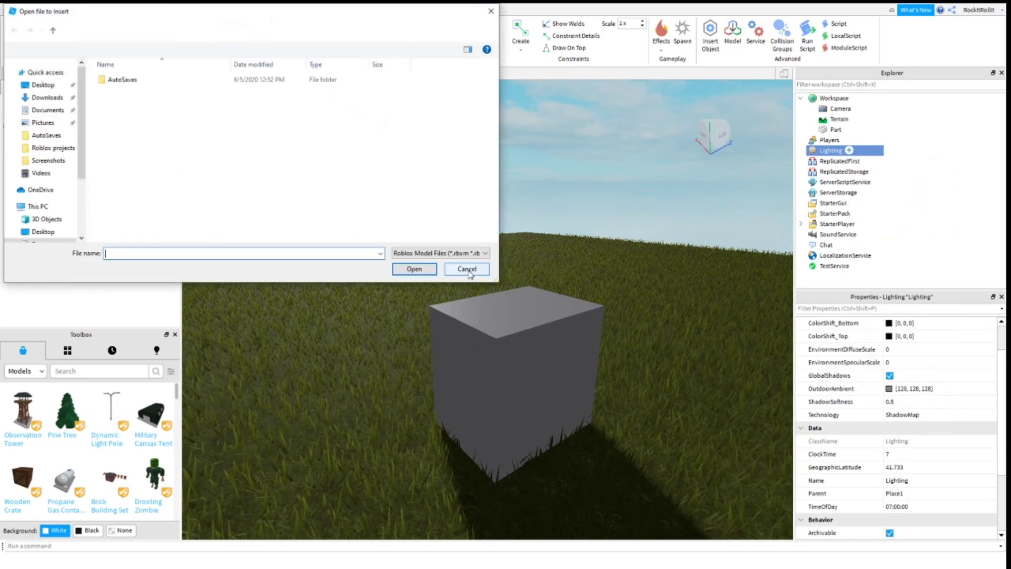
click(467, 270)
right_click(815, 150)
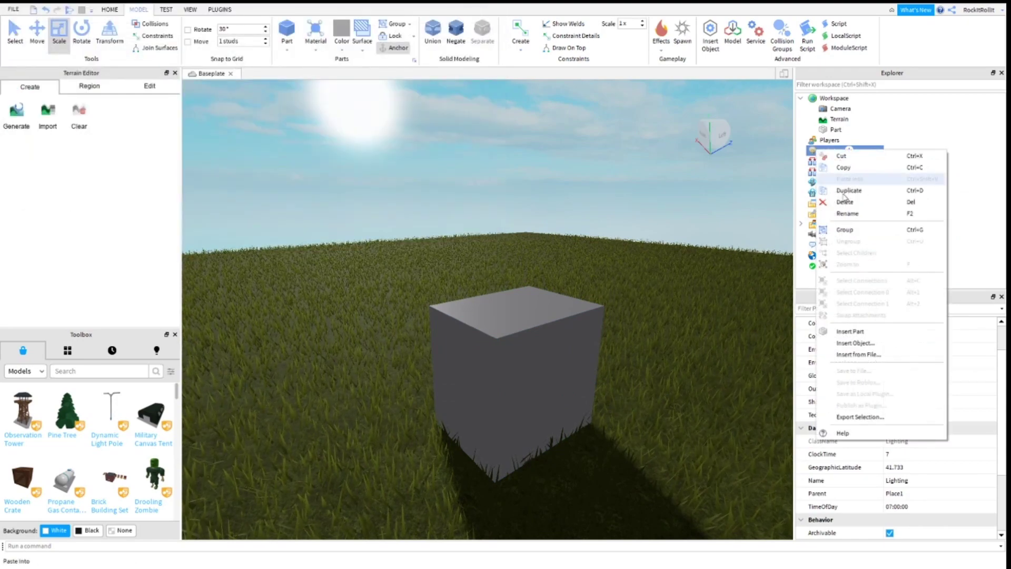
click(857, 345)
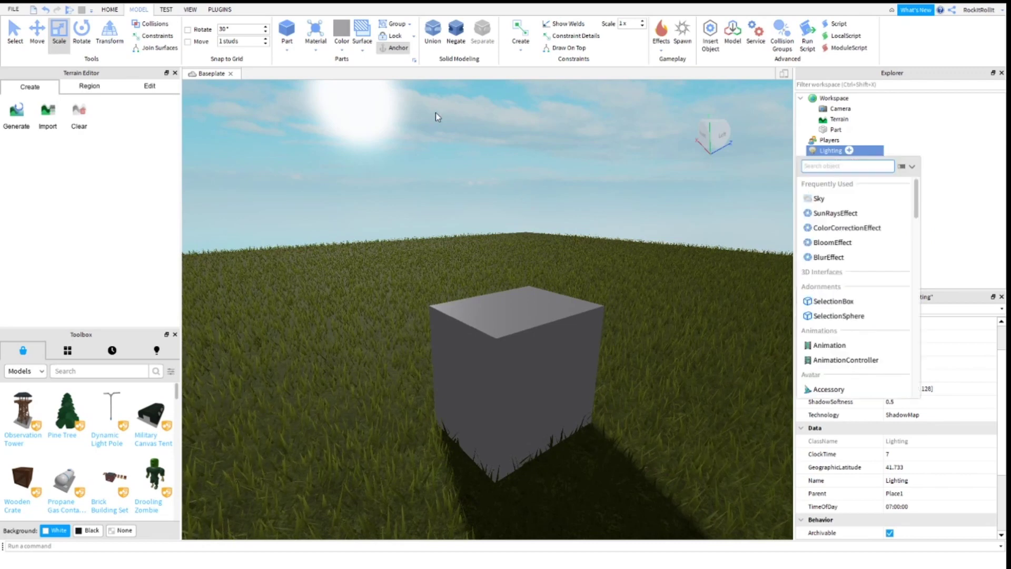
click(830, 213)
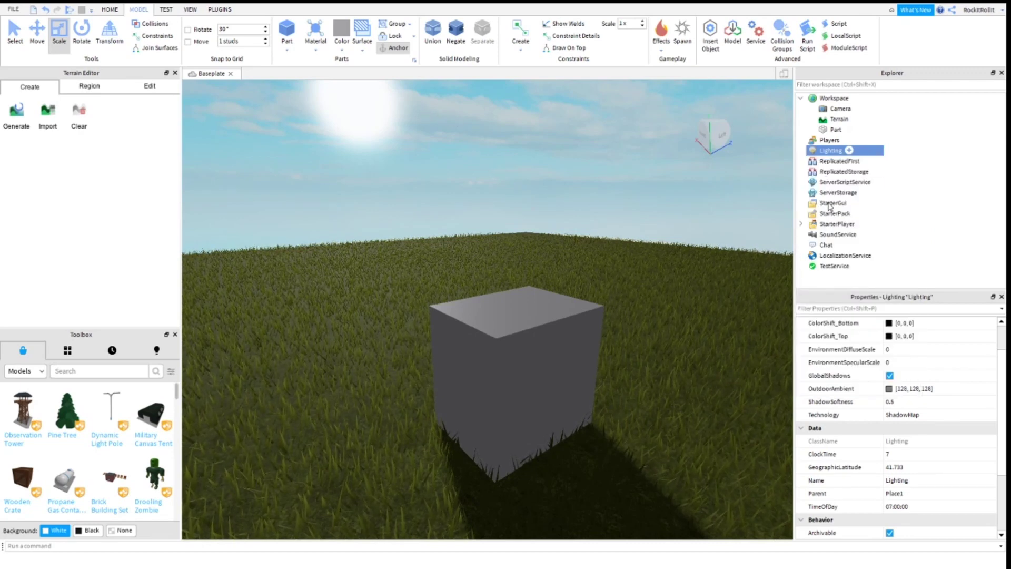
- Add a BloomEffect and a ColorCorrectionEffect to Lighting
right_click(822, 154)
click(858, 345)
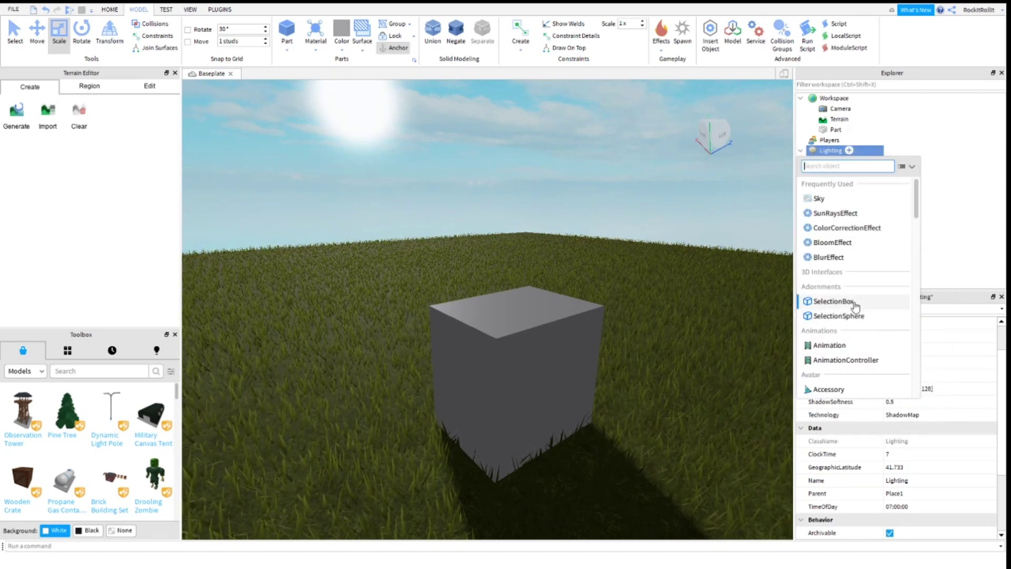
click(837, 242)
right_click(814, 150)
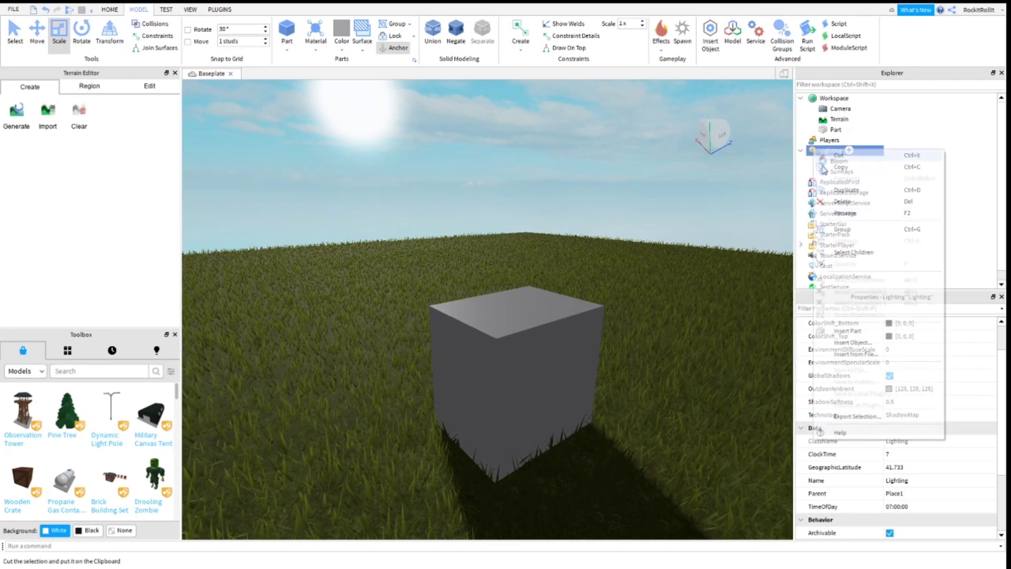
click(853, 341)
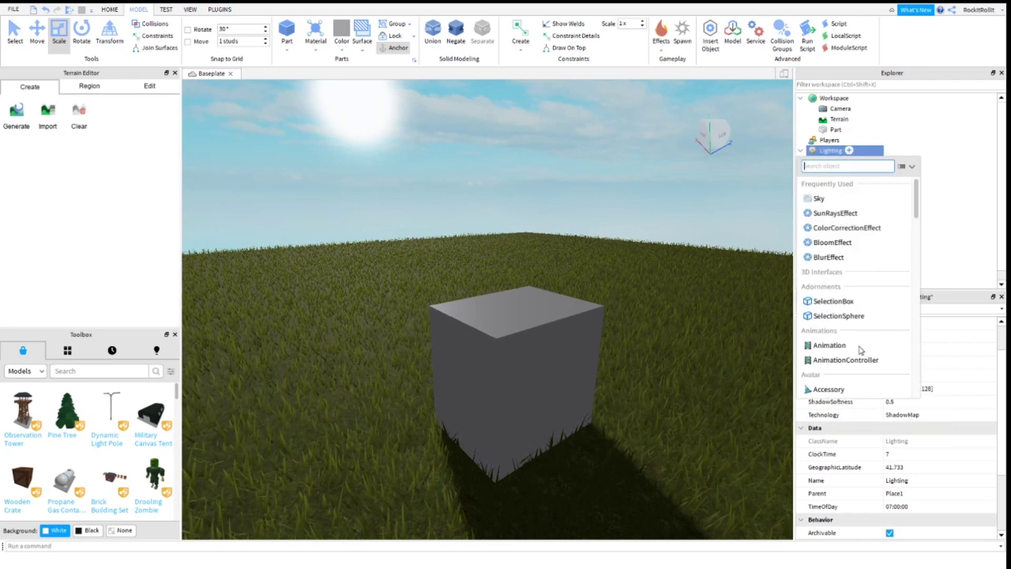
click(847, 229)
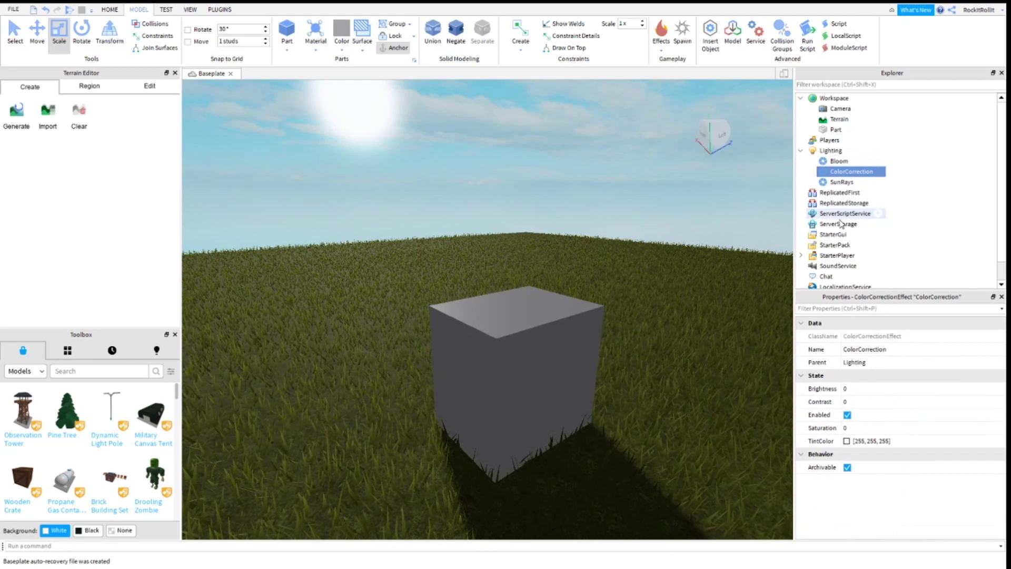
click(846, 441)
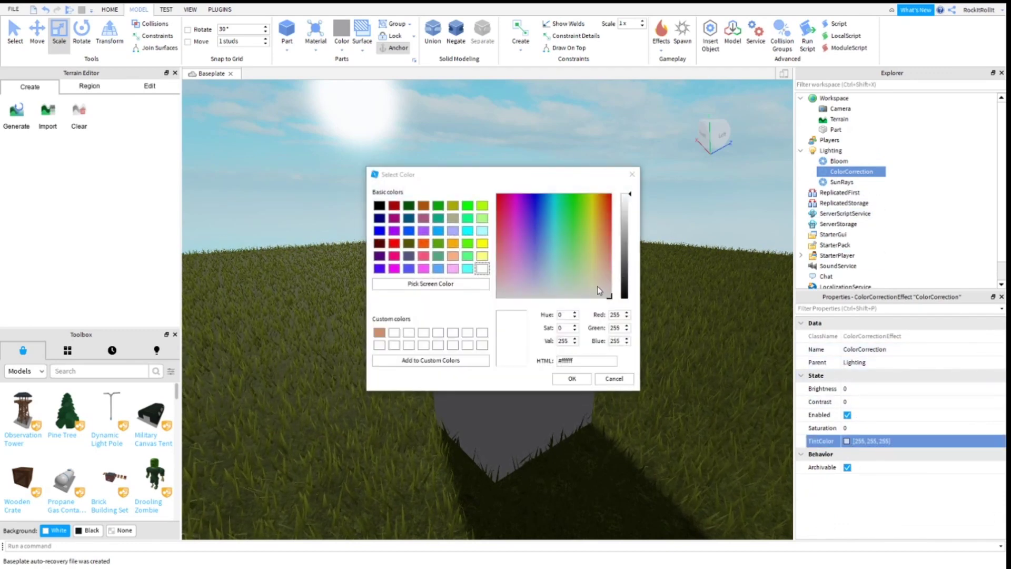
click(595, 282)
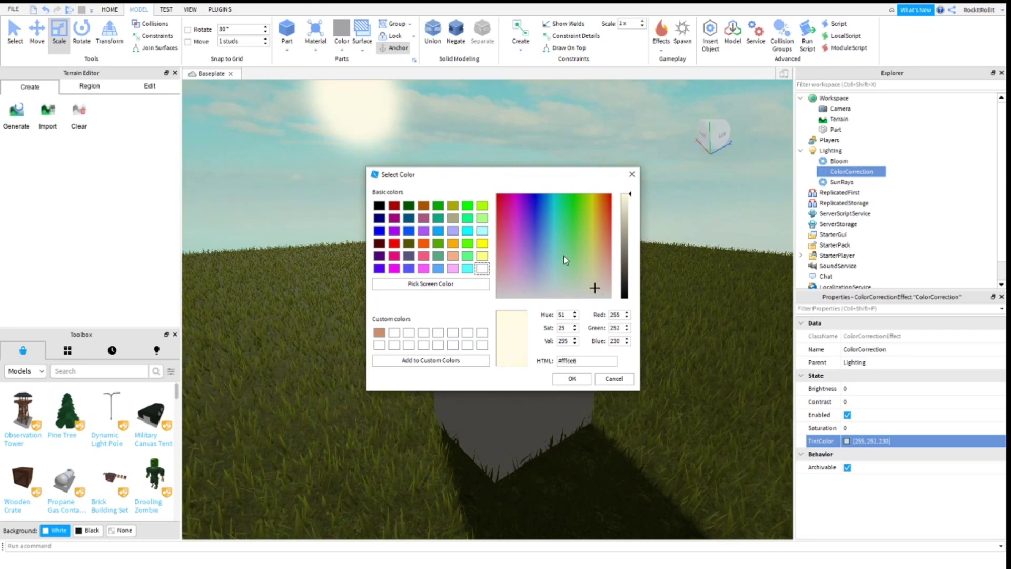
drag(564, 260, 642, 297)
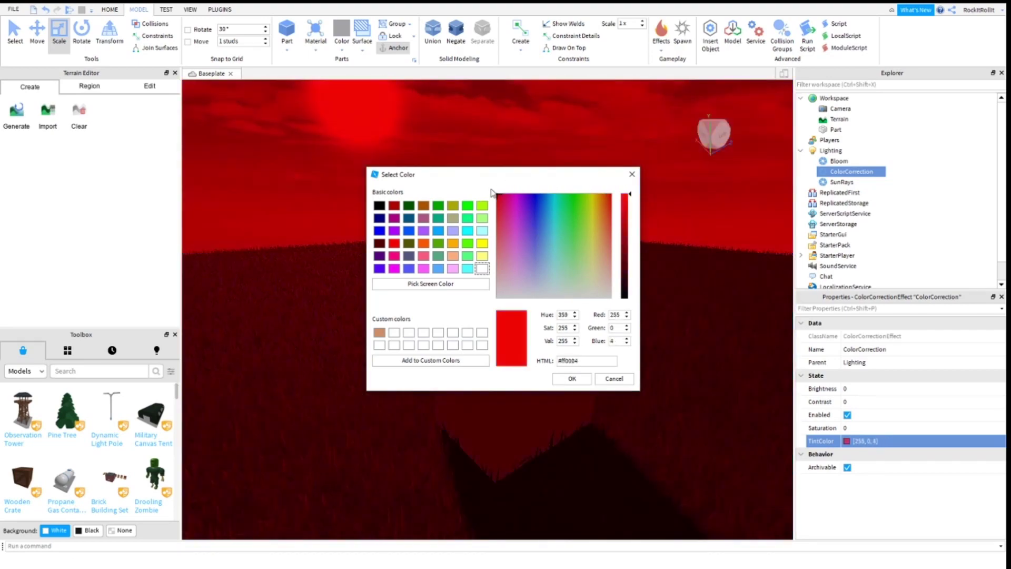
mouse_move(640, 297)
mouse_down()
mouse_move(506, 230)
mouse_move(562, 283)
mouse_move(588, 284)
mouse_up()
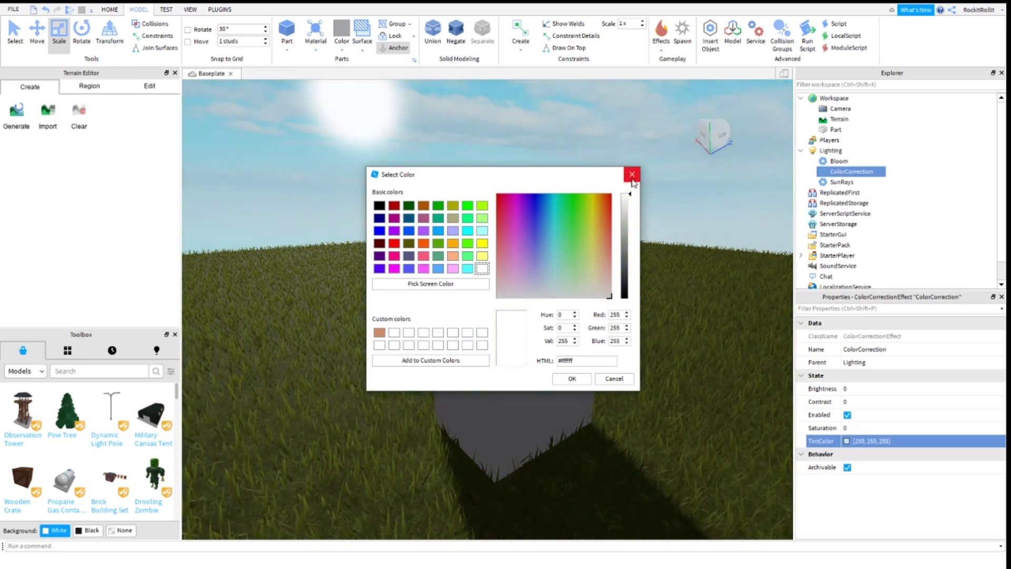
click(573, 380)
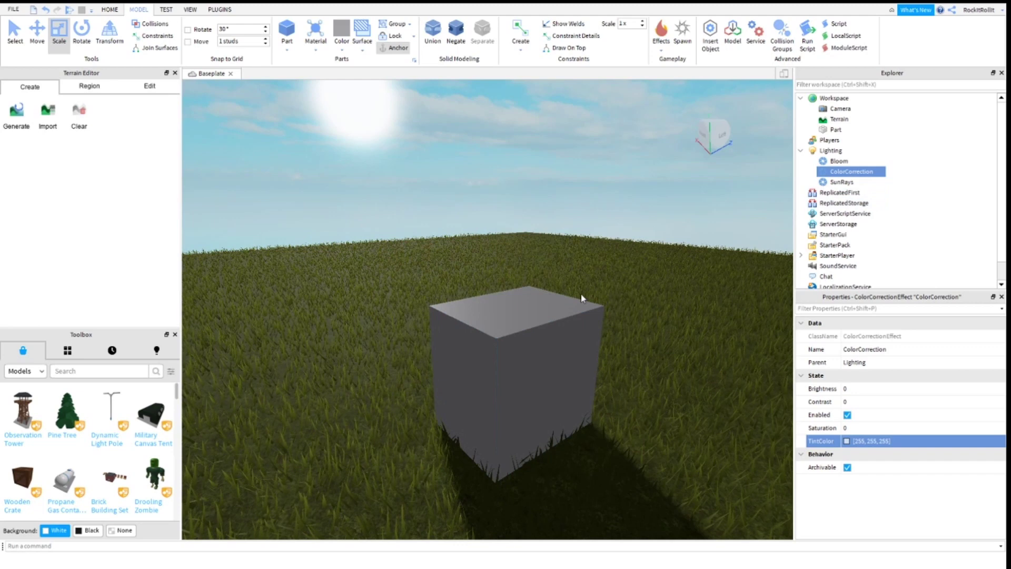
- Select Bloom and SunRays, orbit to inspect the cube's glow and shadow, then show Test tools
click(826, 162)
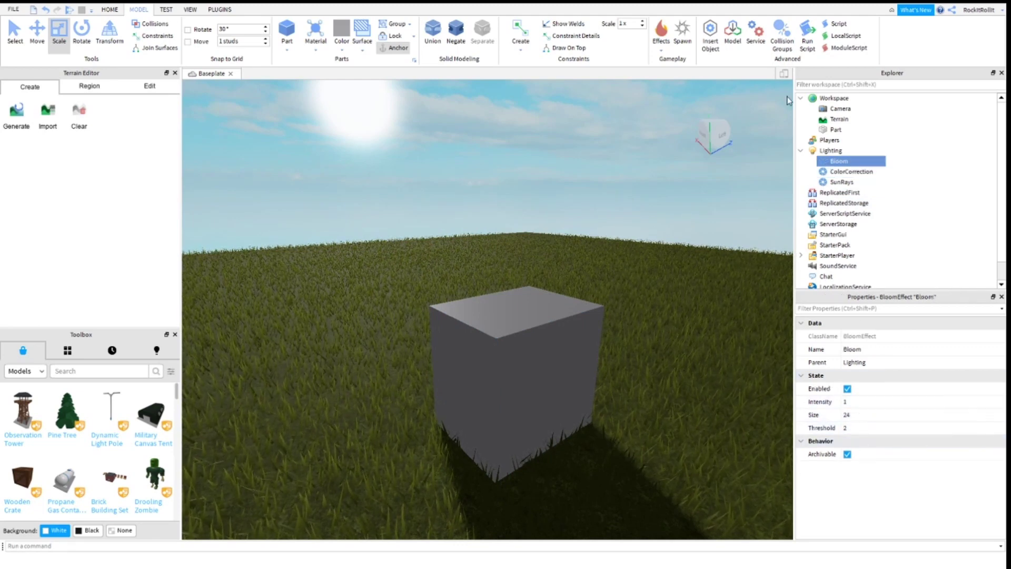
scroll(571, 209, up, 2)
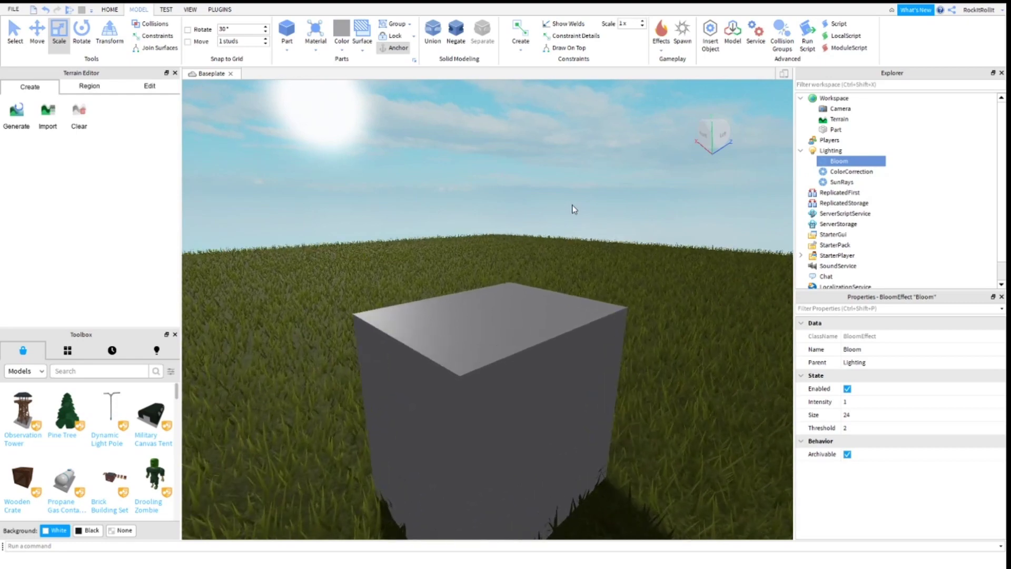
scroll(572, 209, down, 2)
right_drag(562, 213, 544, 199)
scroll(744, 182, up, 1)
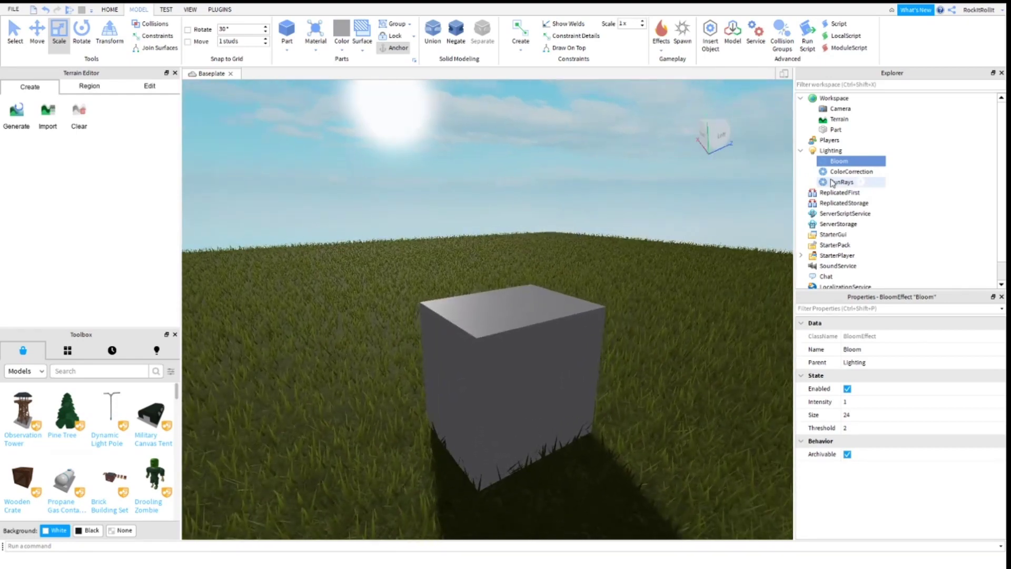
click(837, 183)
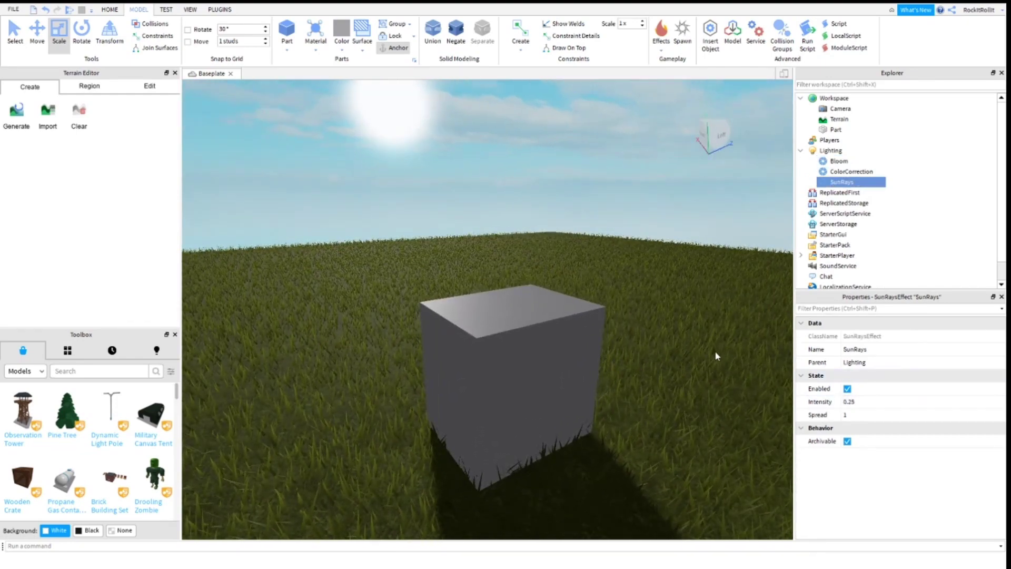
scroll(672, 335, up, 5)
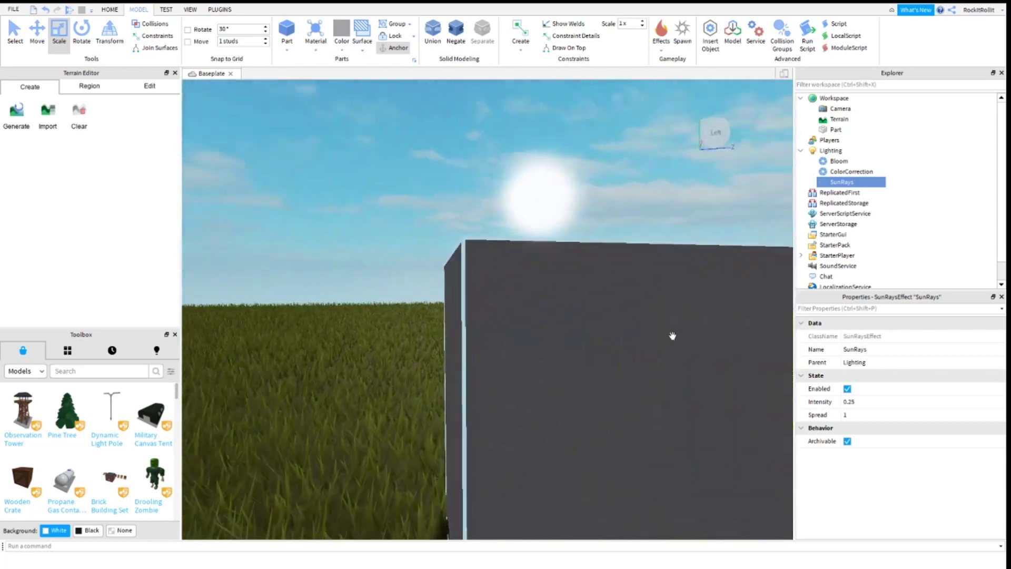
scroll(673, 336, down, 3)
scroll(577, 292, up, 1)
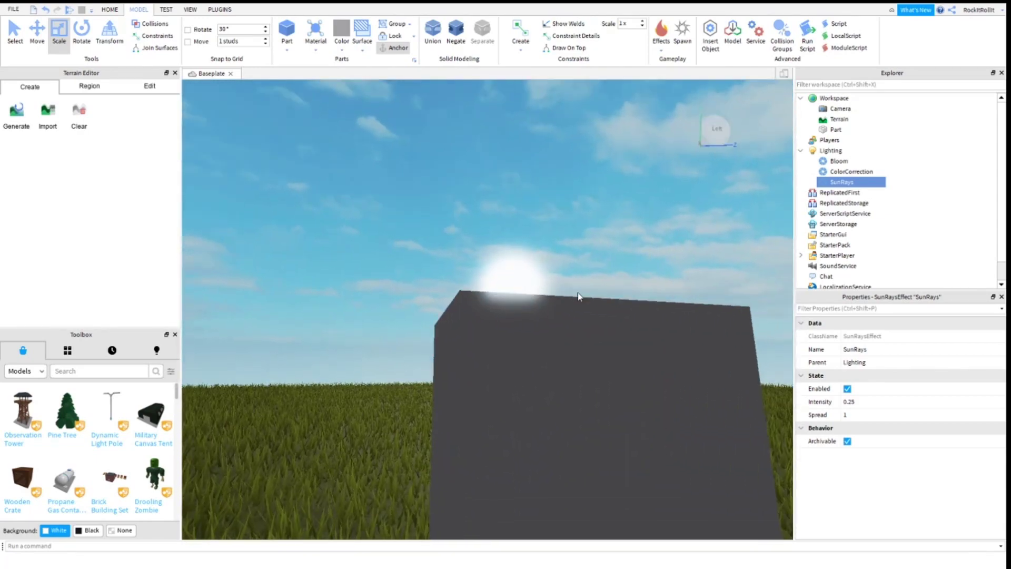
right_drag(577, 295, 577, 292)
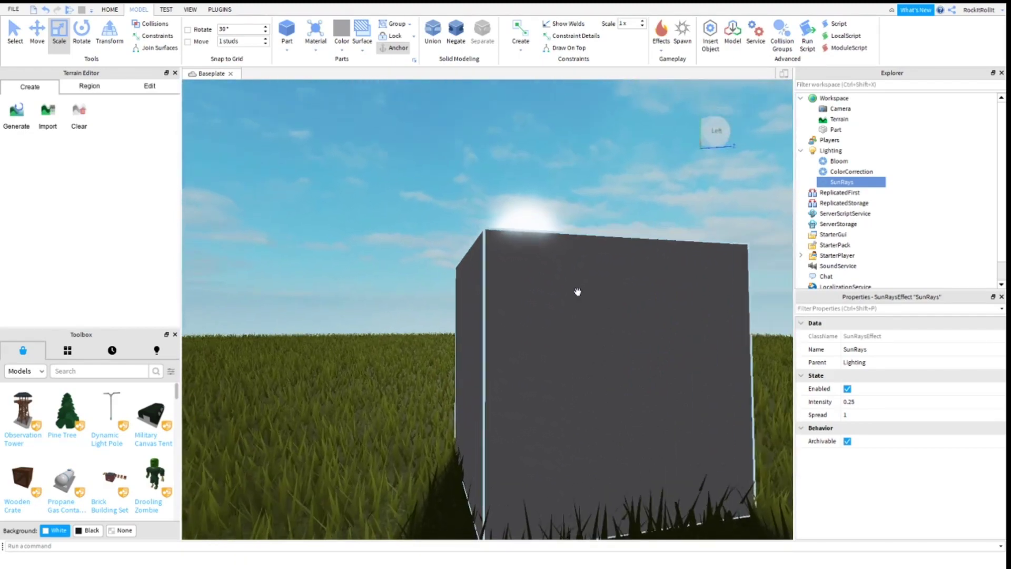
scroll(577, 293, up, 2)
scroll(578, 291, down, 4)
scroll(622, 296, down, 2)
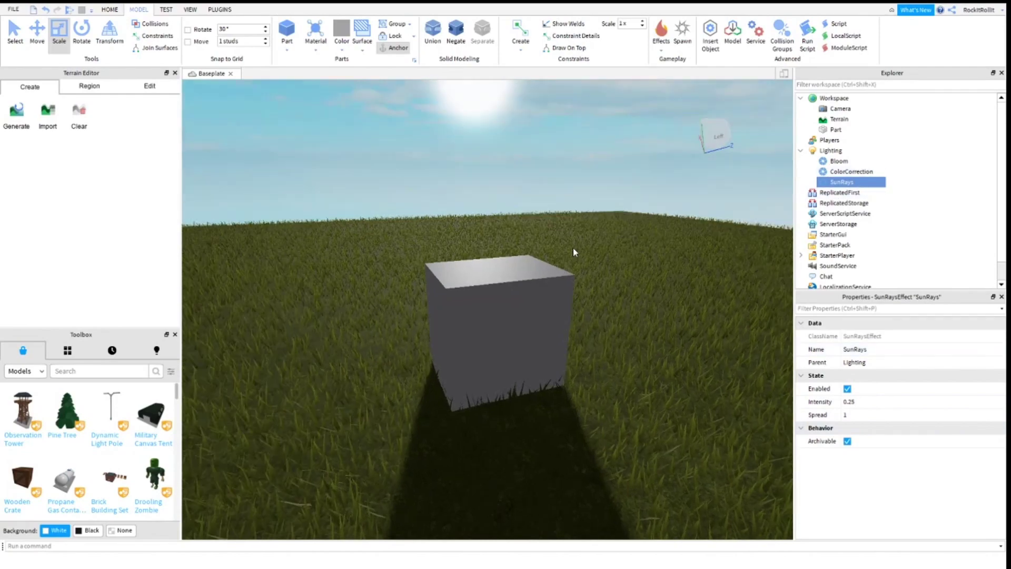
right_drag(573, 247, 572, 247)
scroll(572, 247, down, 3)
scroll(464, 273, up, 2)
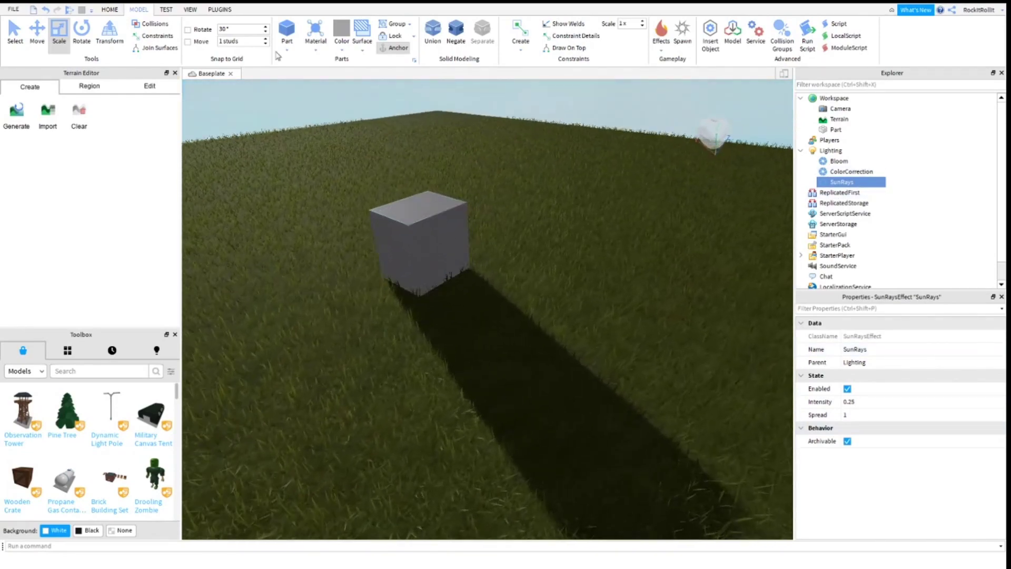
click(219, 10)
click(166, 9)
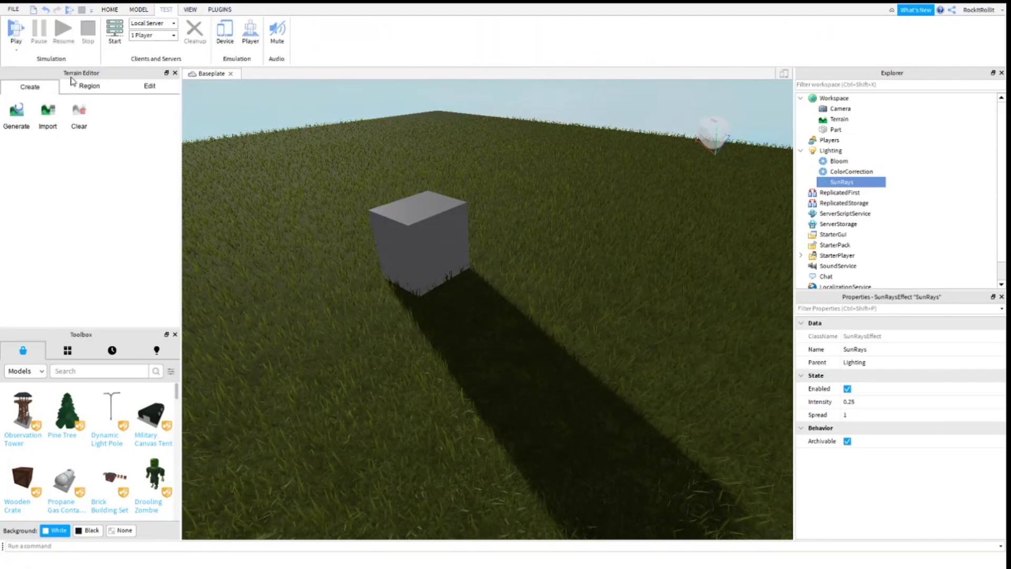
key(F5)
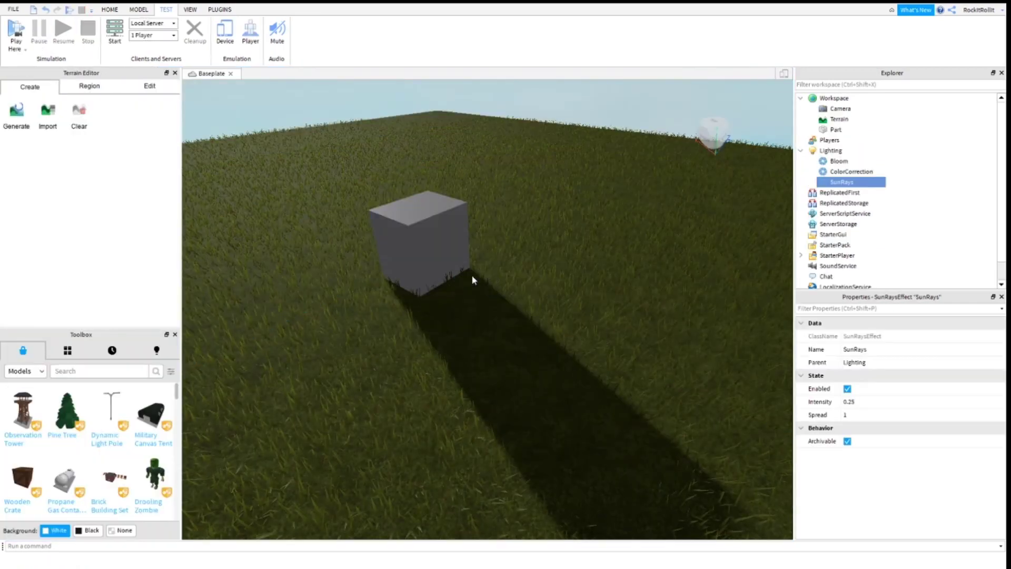
right_drag(471, 280, 473, 279)
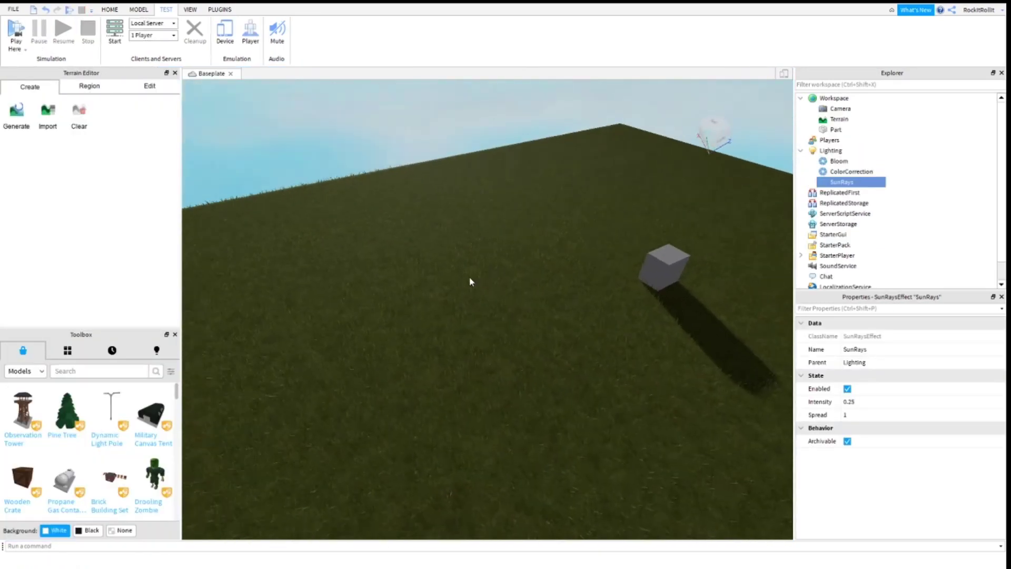
scroll(473, 280, up, 3)
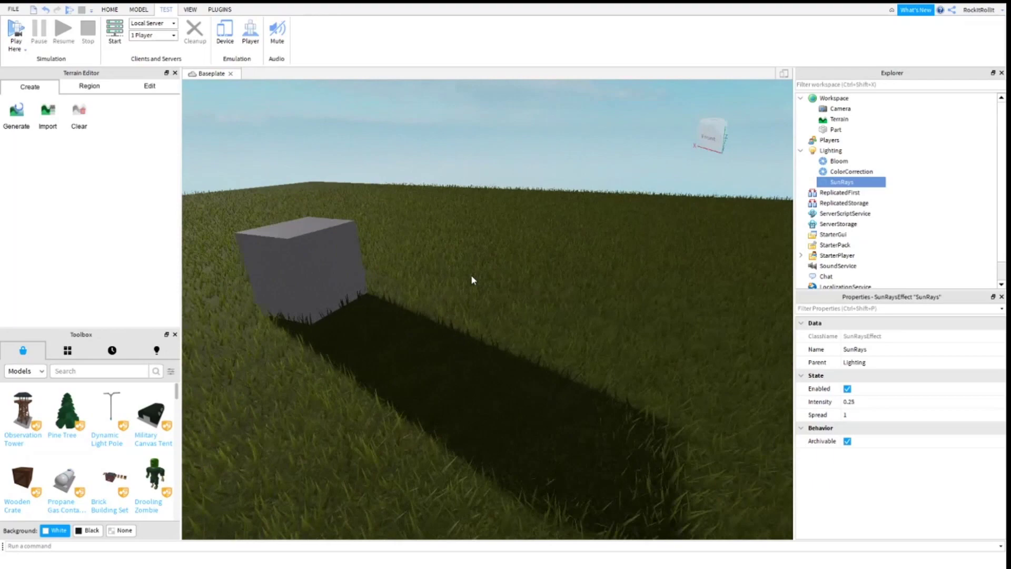
right_drag(473, 279, 395, 249)
- Insert a new Part beside the cube and scale it into a large block
click(139, 12)
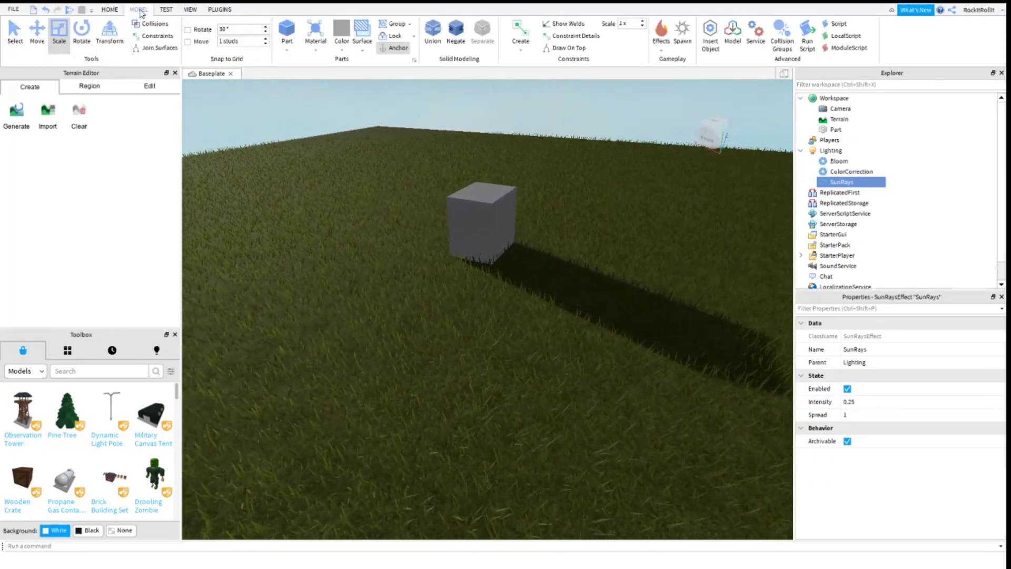
right_drag(361, 188, 361, 237)
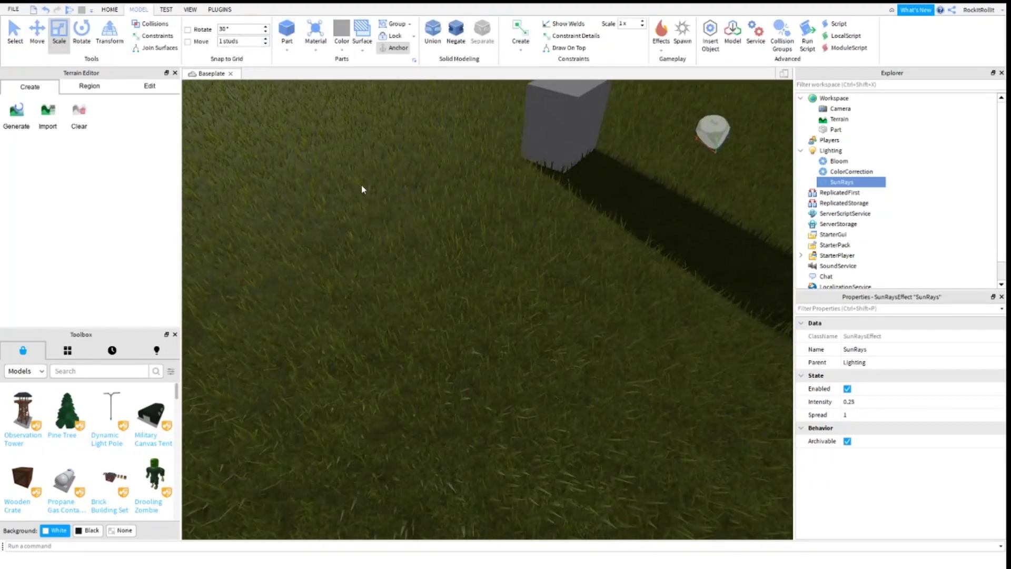
click(483, 305)
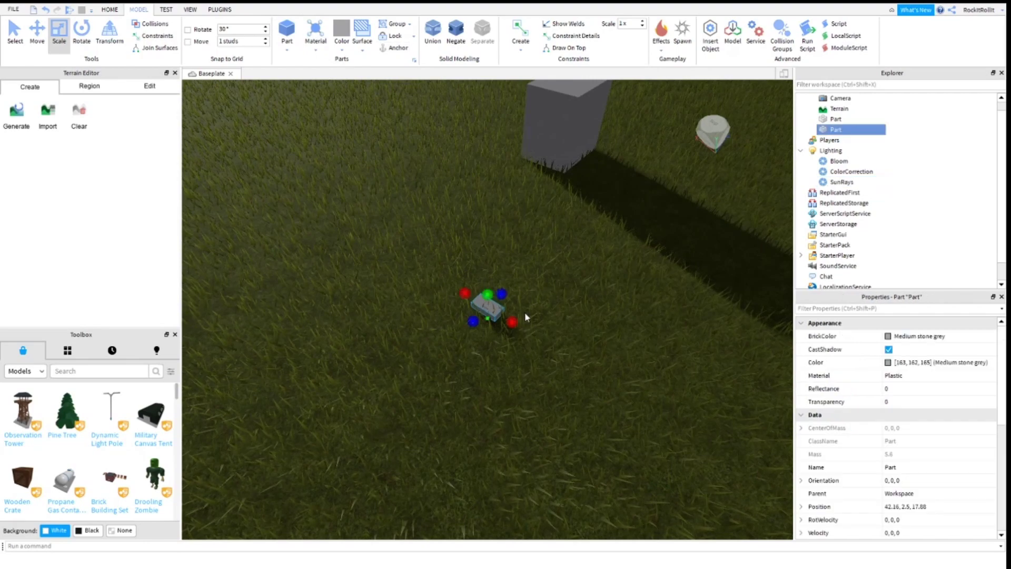
drag(487, 298, 483, 216)
drag(471, 298, 371, 355)
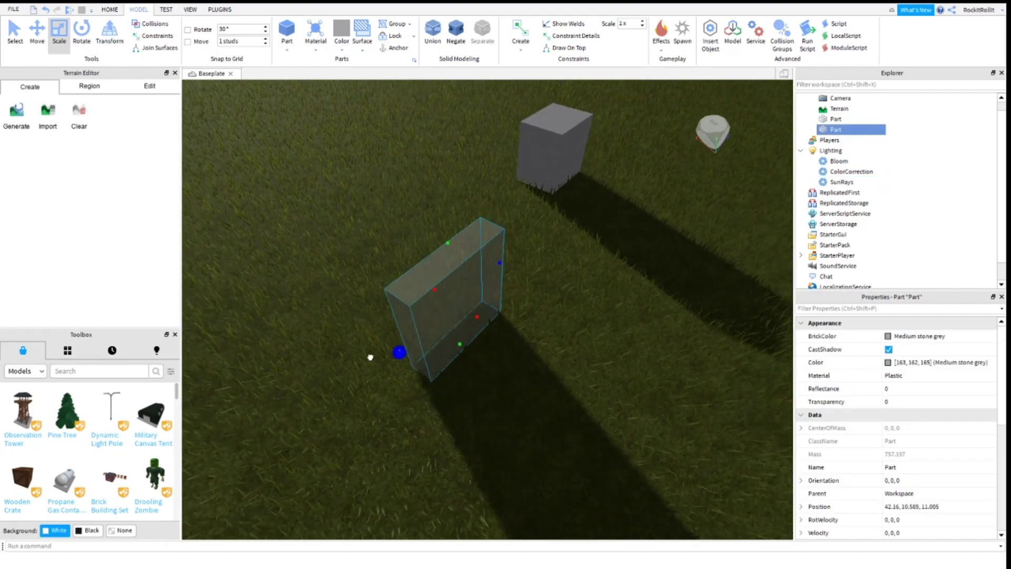
mouse_move(470, 325)
mouse_down()
mouse_move(603, 415)
mouse_move(545, 397)
mouse_up()
- Convert the new block into Water terrain with Part to Terrain
click(217, 9)
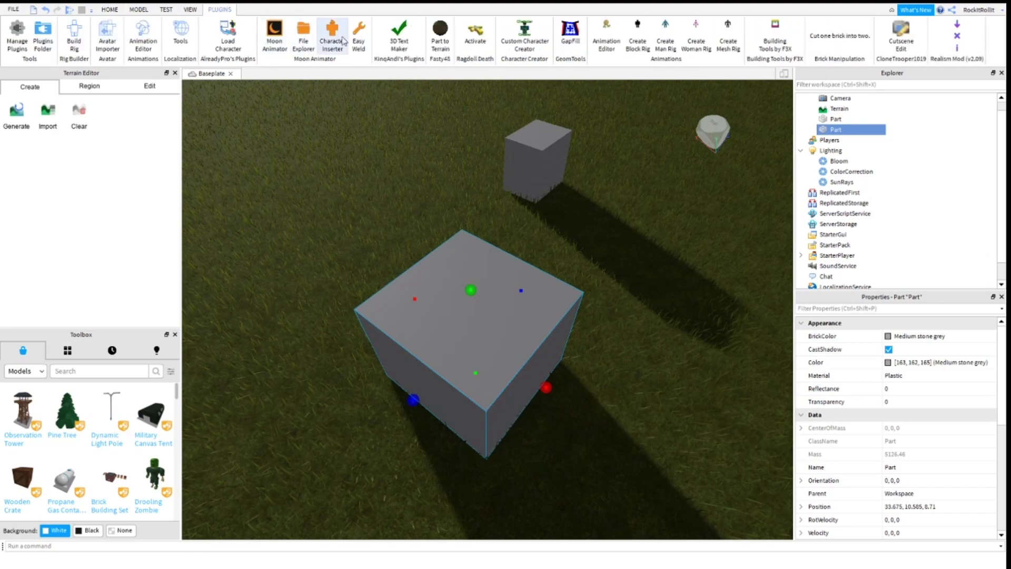
click(435, 38)
click(60, 161)
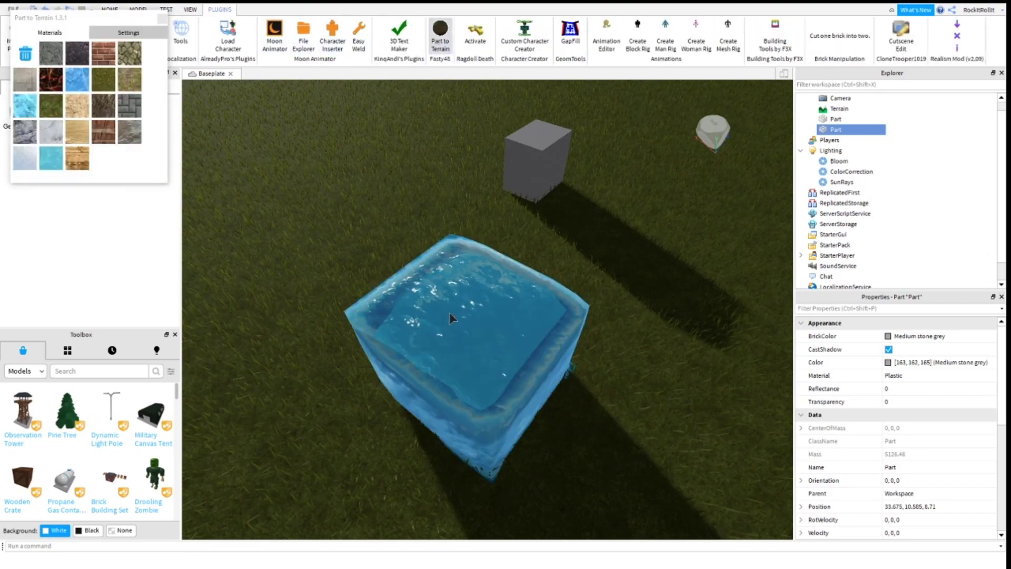
- Orbit around the water block and select Terrain to show its water properties
right_drag(632, 300, 597, 300)
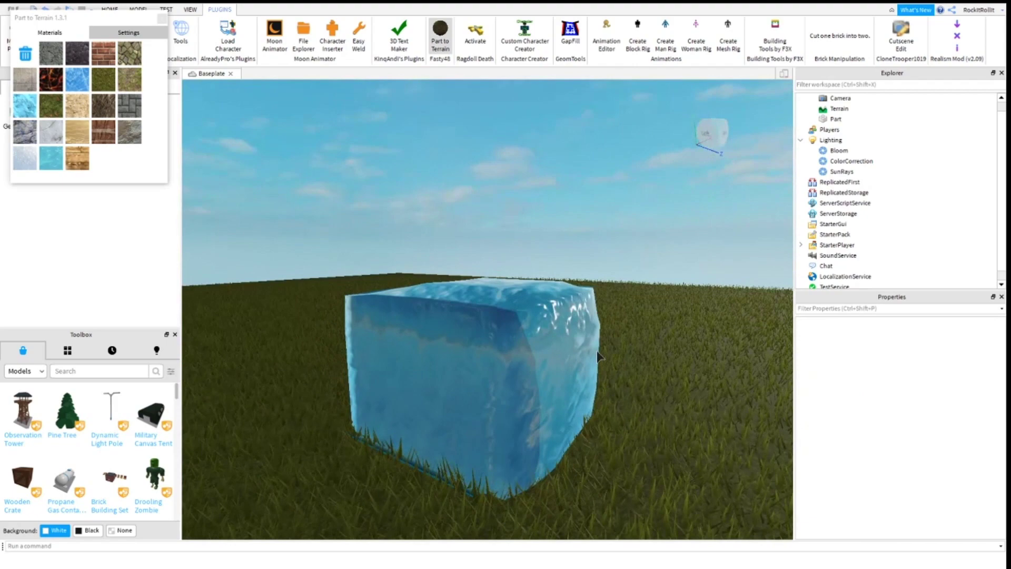
scroll(598, 355, down, 2)
right_drag(599, 351, 711, 316)
right_drag(671, 222, 627, 198)
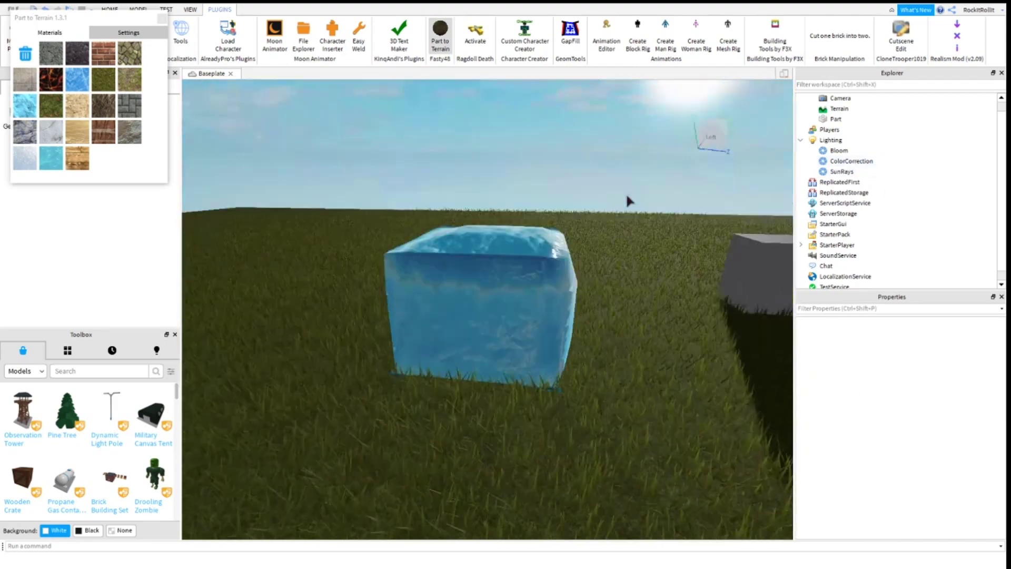
click(839, 108)
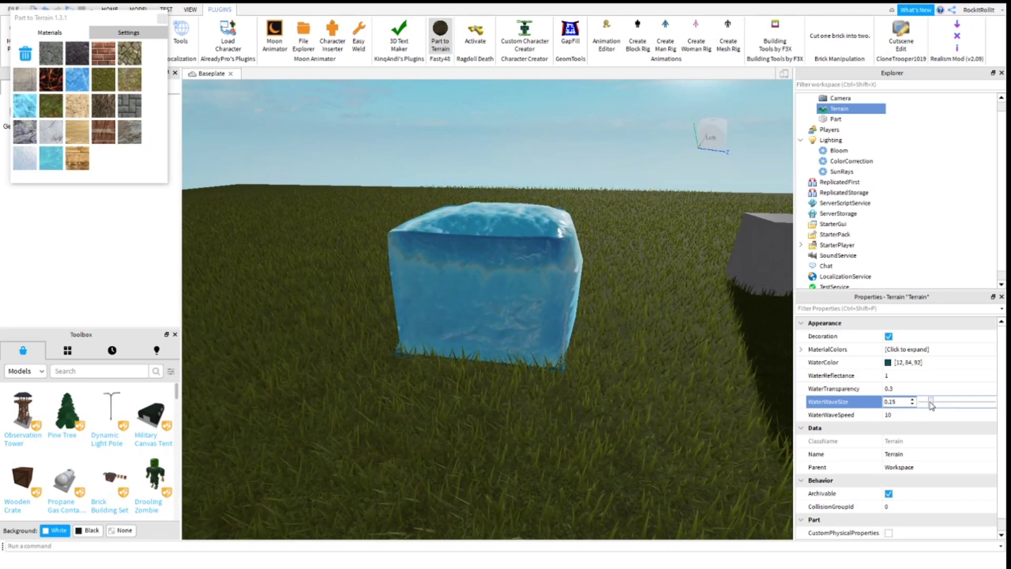
- Set Terrain water transparency to 0.9 and wave speed to 15, then open the WaterColor chooser
click(906, 388)
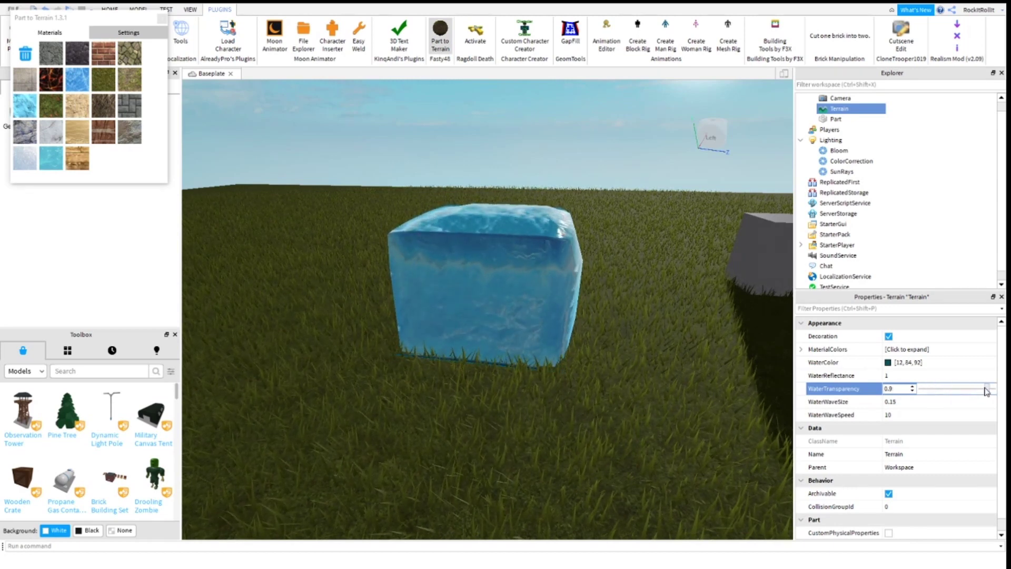
click(917, 417)
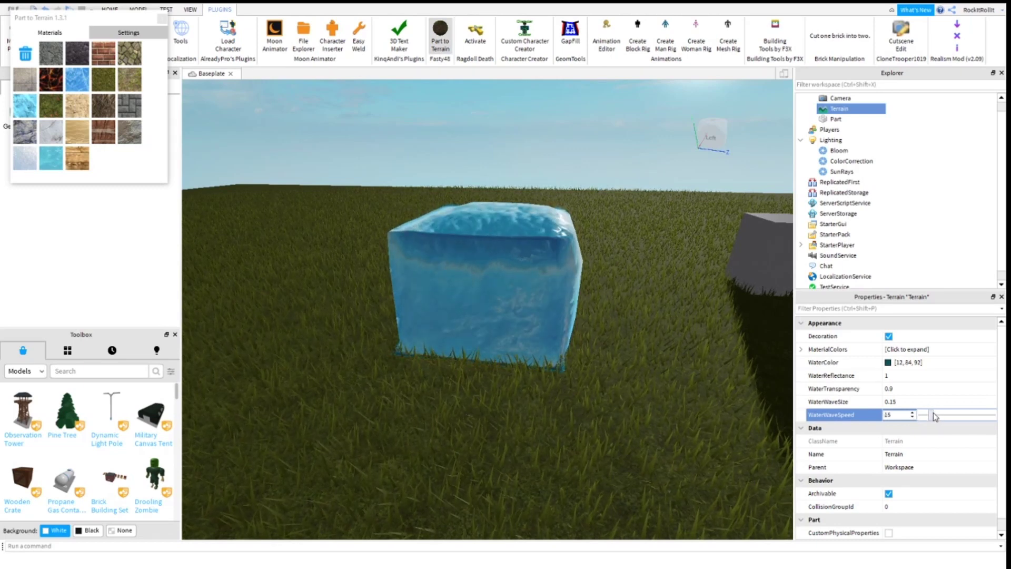
click(888, 362)
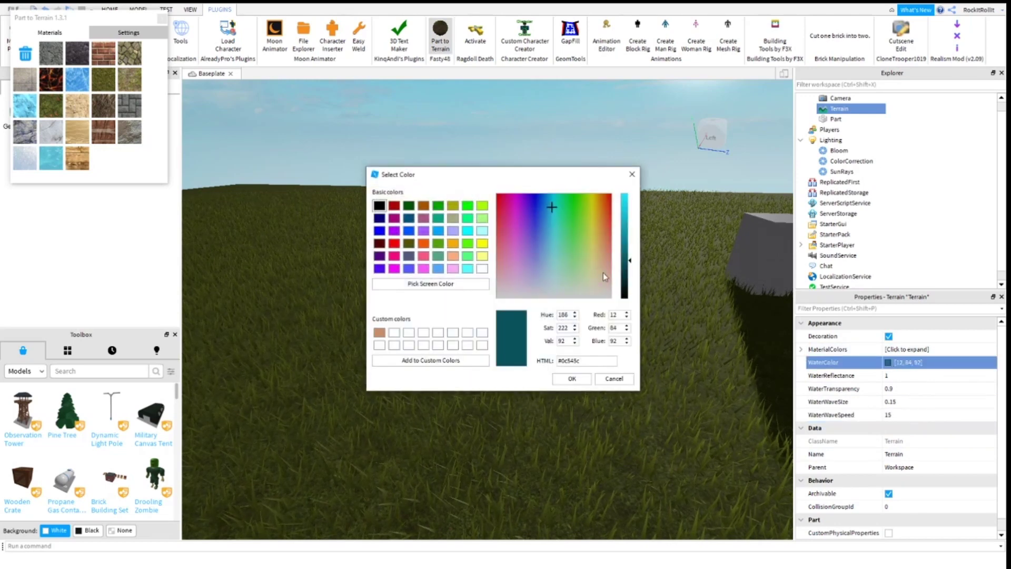
- Tint the terrain water pale tan grey #90866f (144, 134, 111)
click(594, 276)
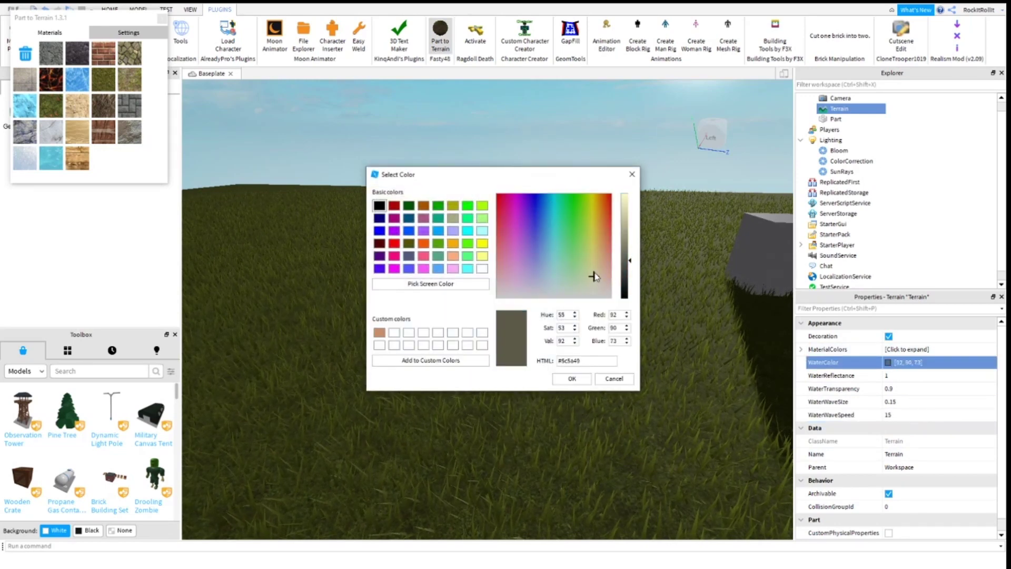
click(571, 381)
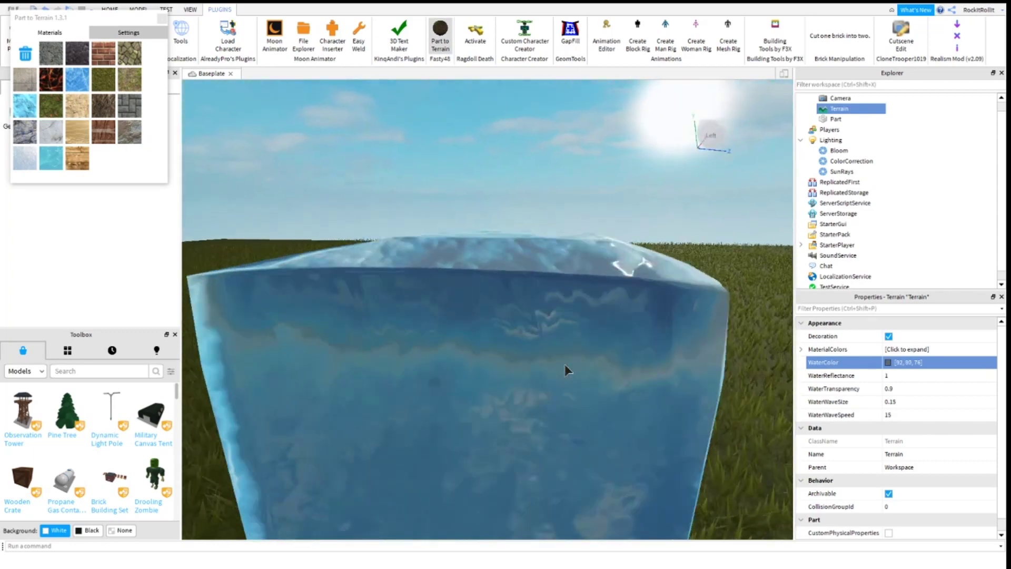
scroll(564, 371, down, 3)
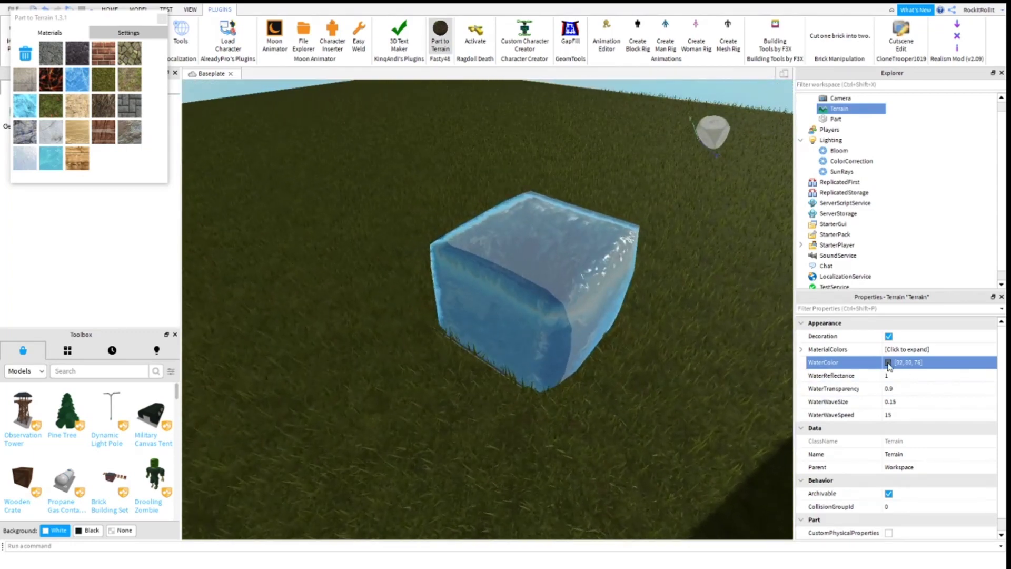
click(889, 364)
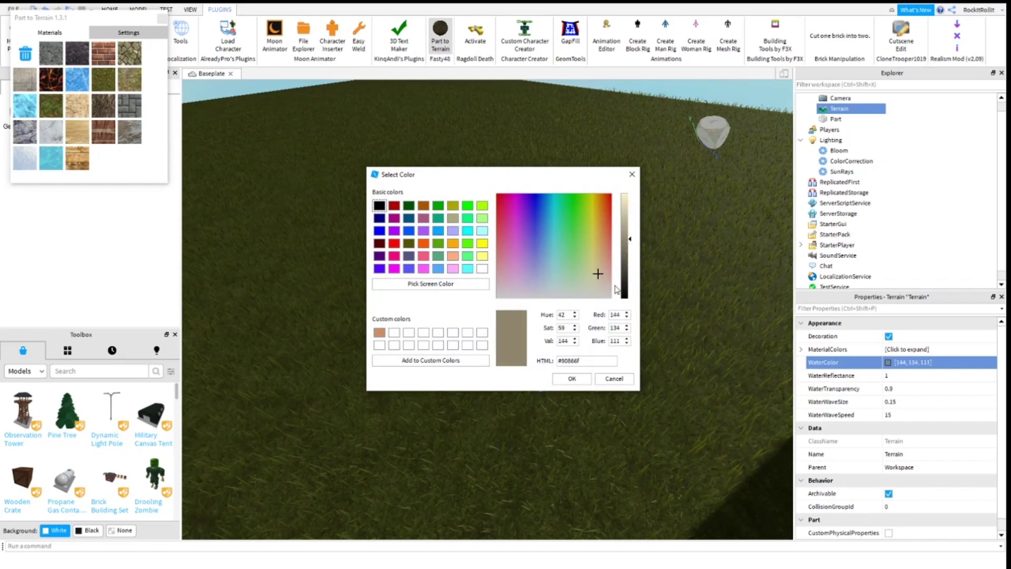
click(572, 378)
scroll(614, 372, up, 5)
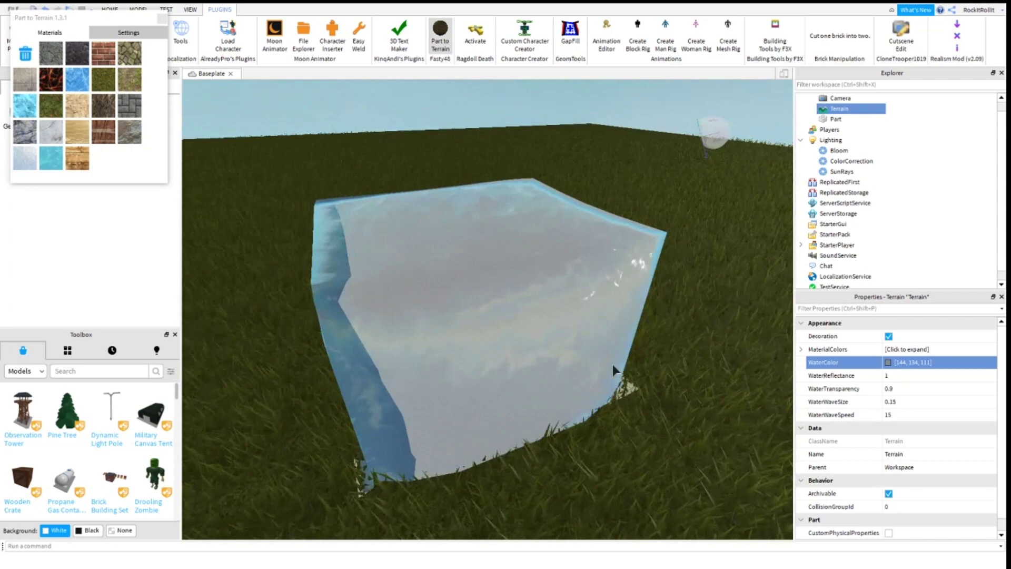
scroll(615, 372, down, 5)
scroll(615, 372, up, 2)
scroll(615, 370, up, 2)
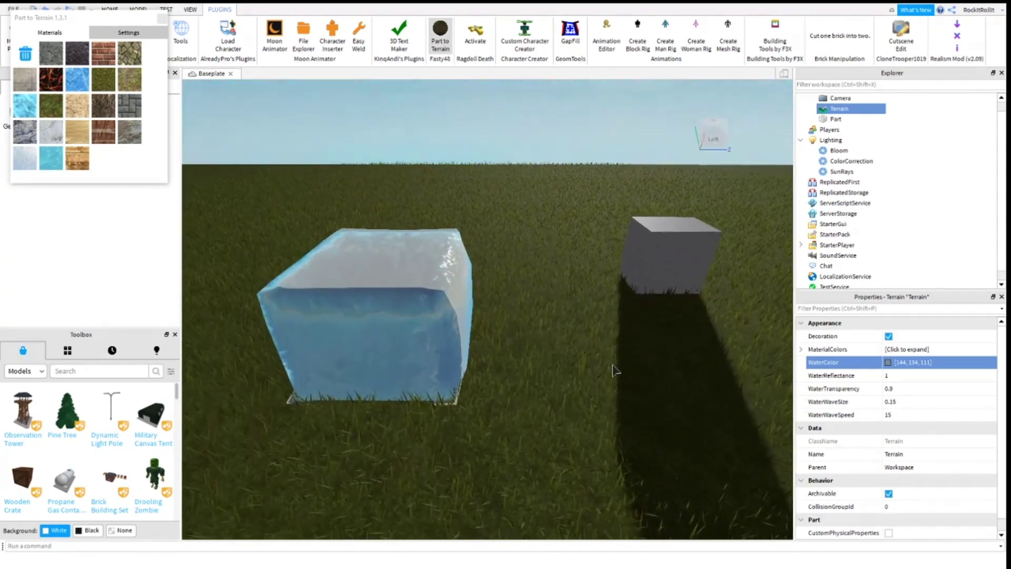
- Close the Part to Terrain window and orbit the view back toward the water cube
right_drag(615, 371, 615, 442)
click(161, 19)
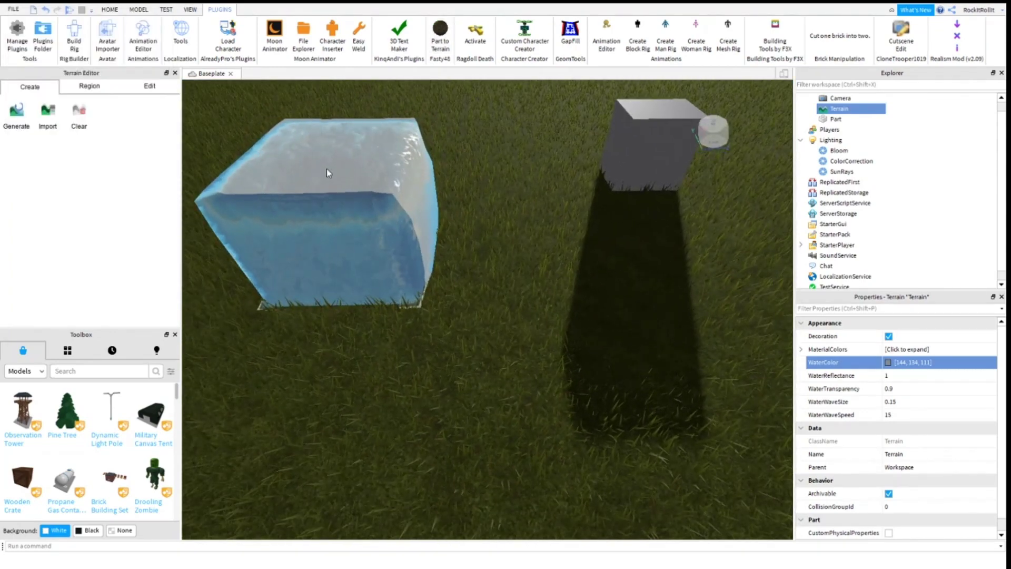
right_drag(328, 172, 425, 236)
right_drag(700, 329, 489, 264)
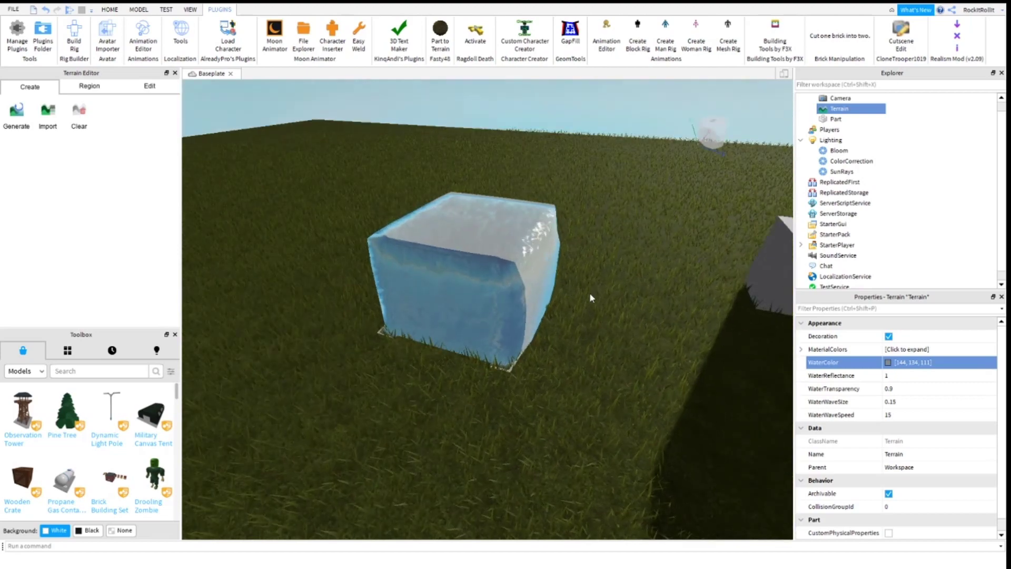
- Play-test the scene with the tank in the tinted water, then return to editing
click(167, 10)
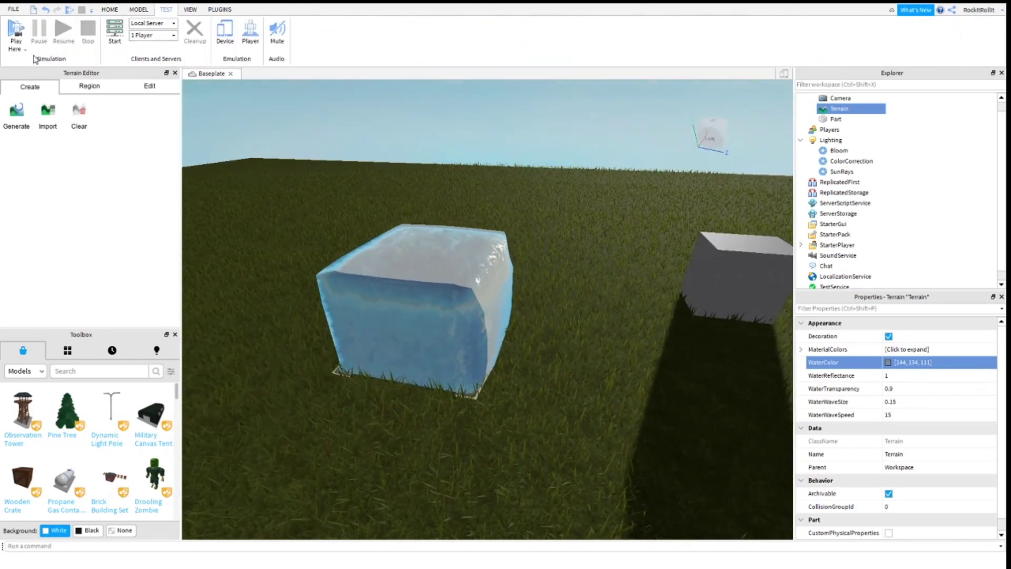
click(16, 34)
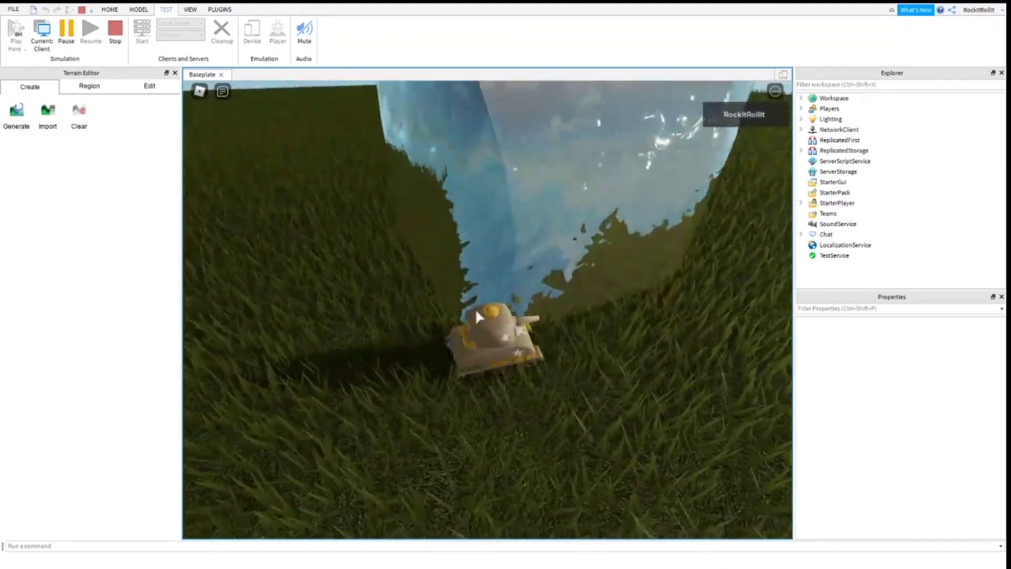
right_drag(475, 309, 474, 308)
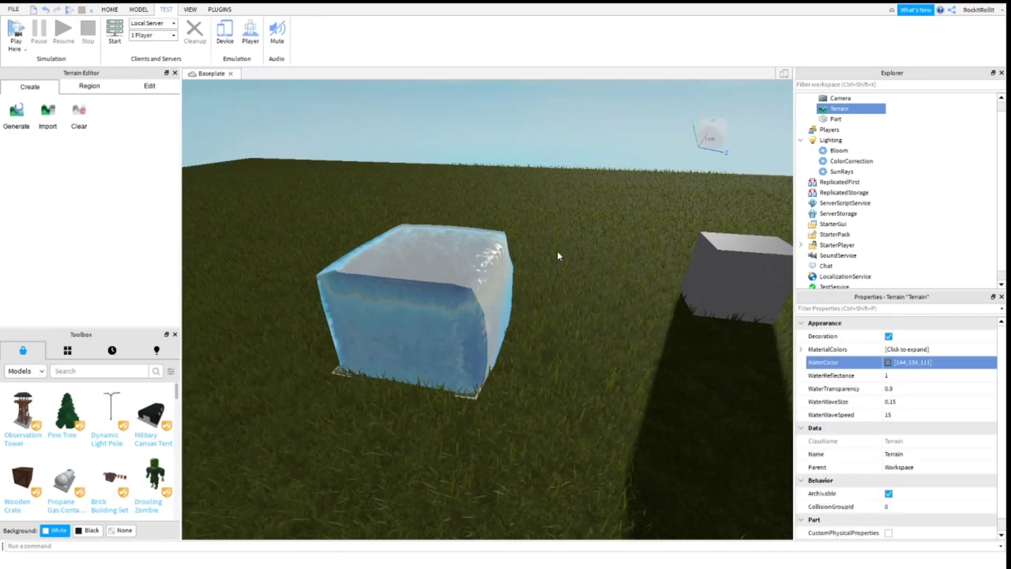
- Insert a BlurEffect object into Lighting from the Explorer
right_drag(557, 250, 557, 251)
click(832, 140)
right_click(823, 140)
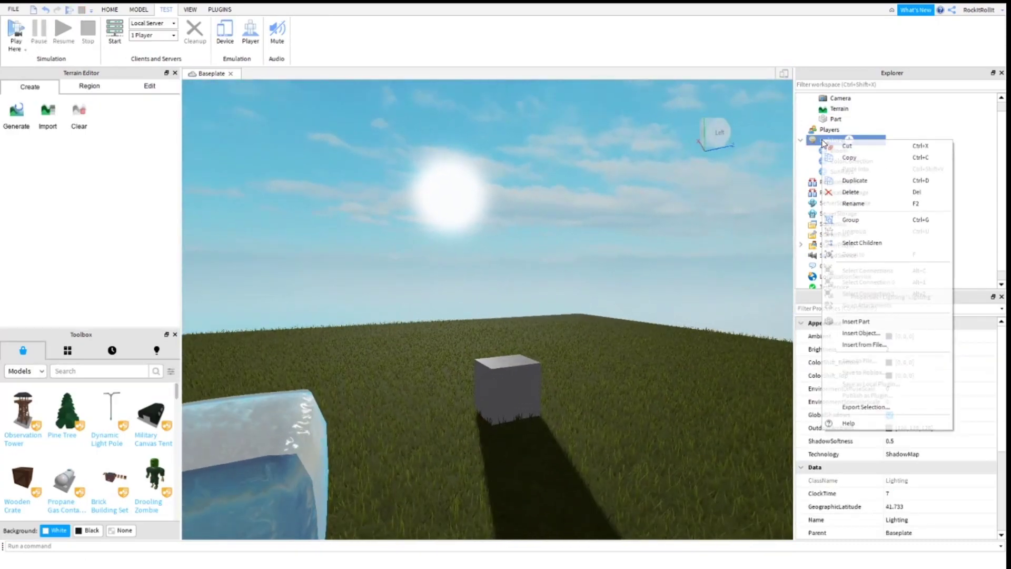
click(870, 339)
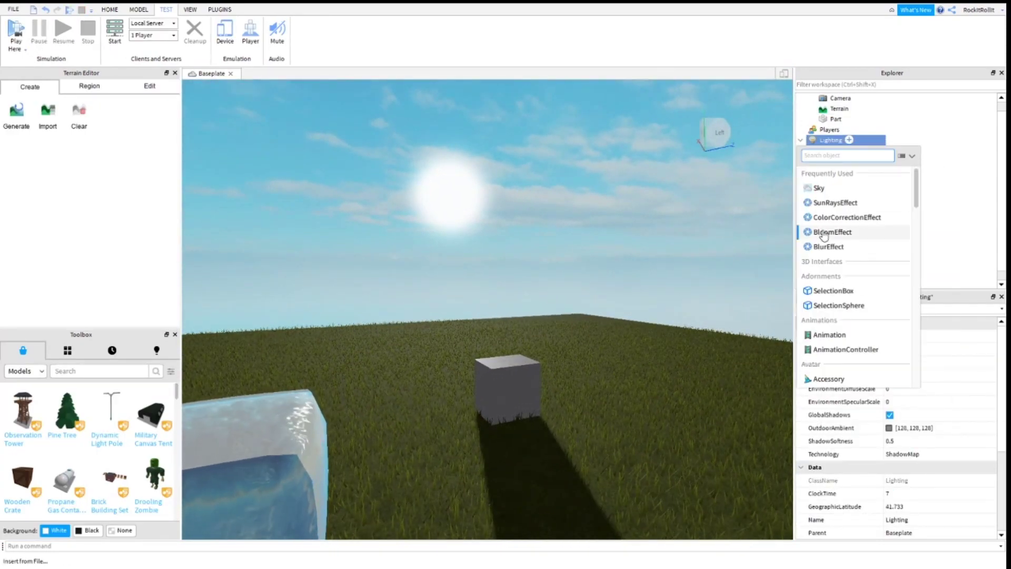
click(829, 247)
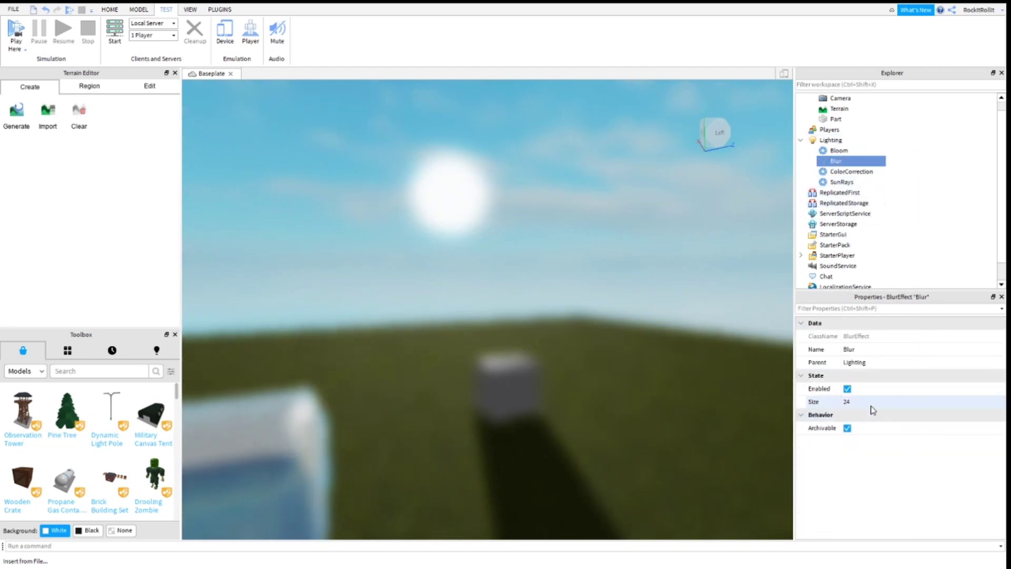
- Lower the Blur size to a small value and orbit around the cube and water block
drag(934, 407, 892, 407)
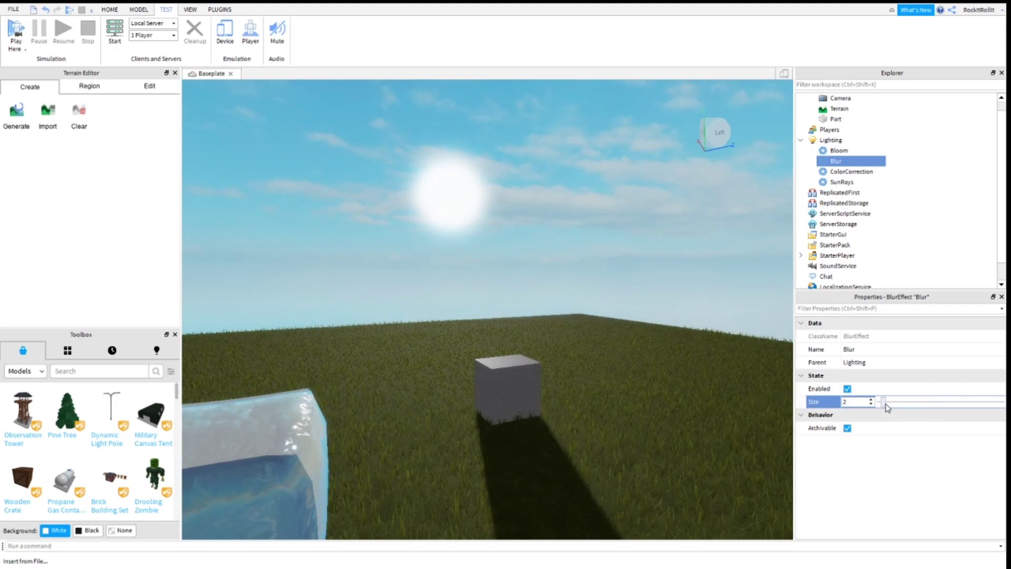
scroll(552, 330, up, 3)
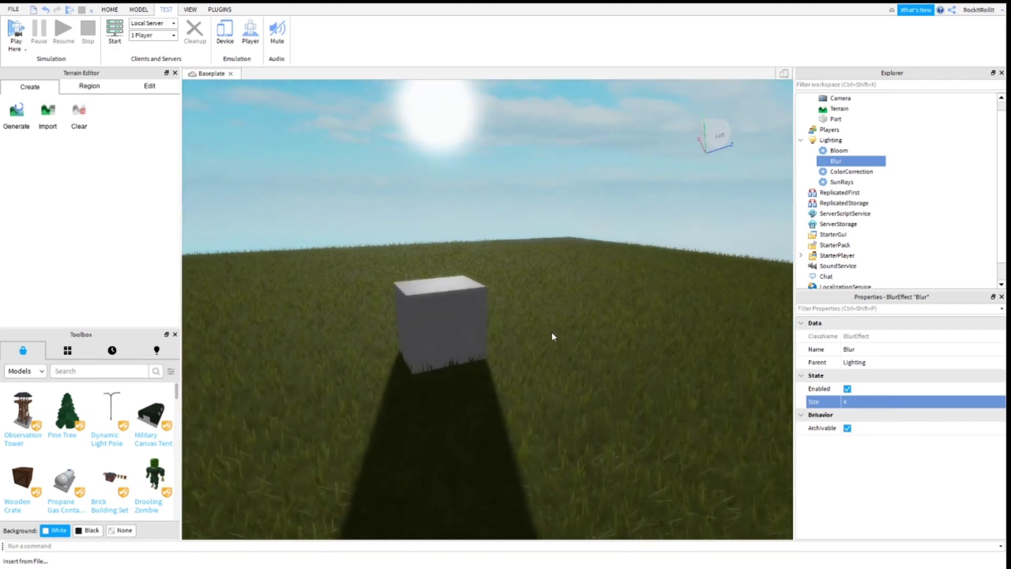
right_drag(551, 331, 551, 337)
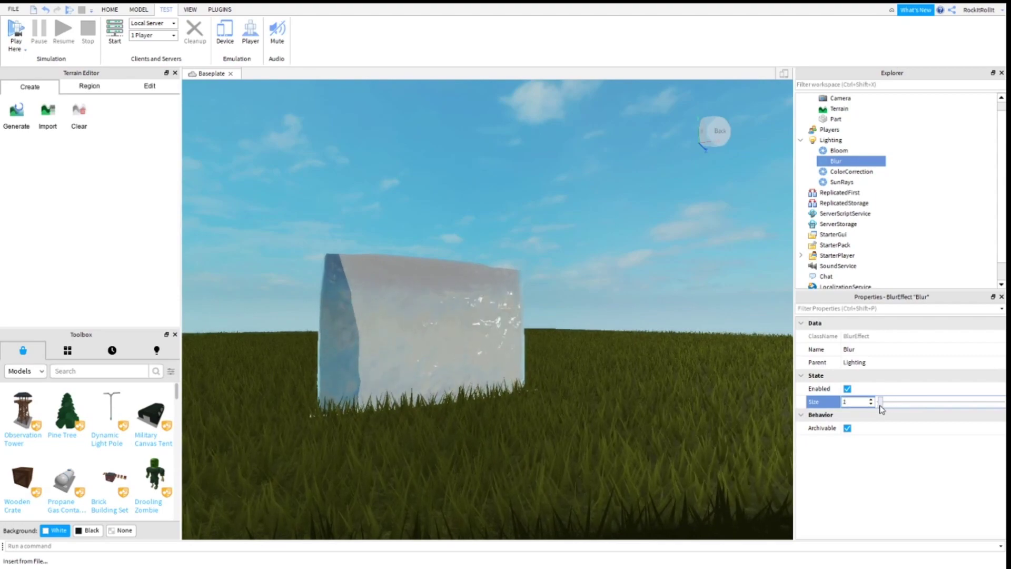
right_drag(548, 341, 548, 341)
scroll(548, 341, down, 3)
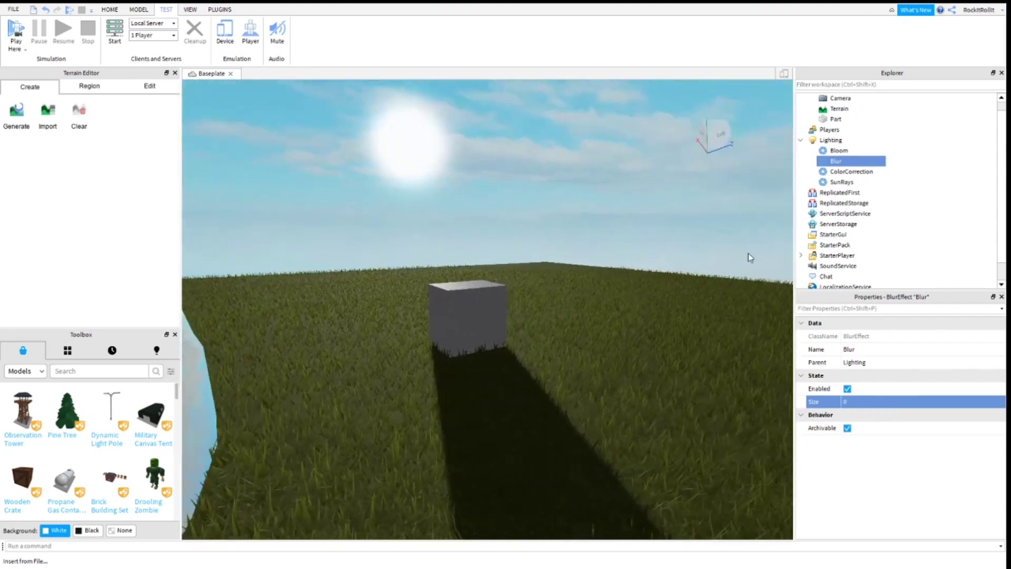
right_drag(648, 252, 549, 311)
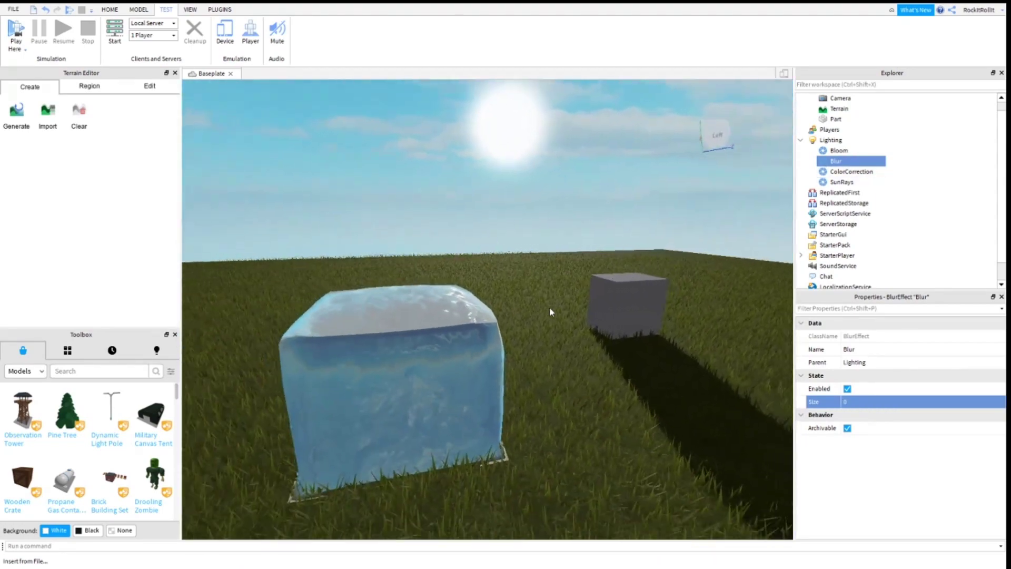
scroll(549, 309, up, 3)
scroll(548, 307, up, 5)
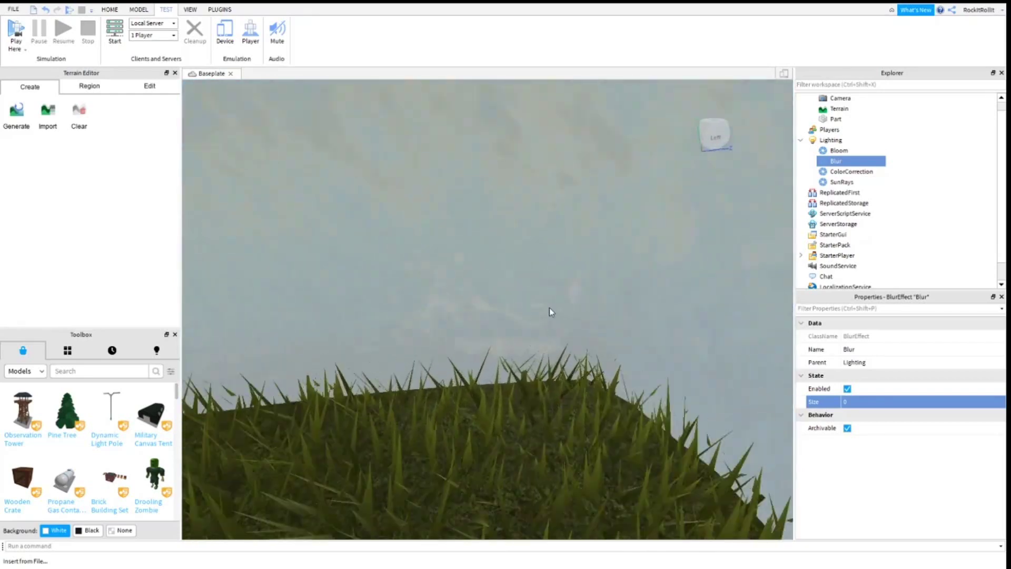
scroll(548, 307, down, 2)
scroll(548, 307, down, 2)
scroll(550, 307, down, 1)
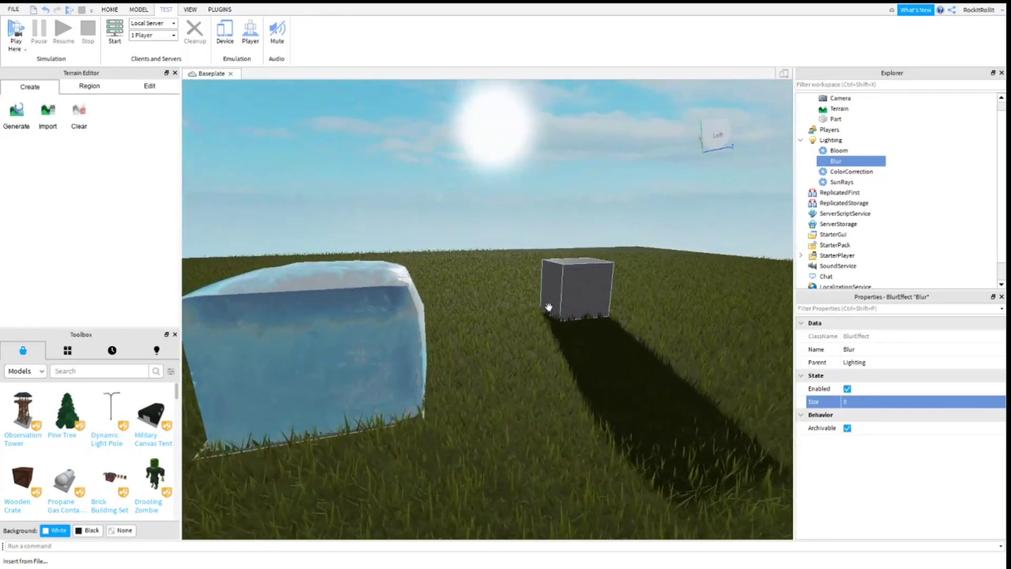
right_drag(549, 308, 531, 305)
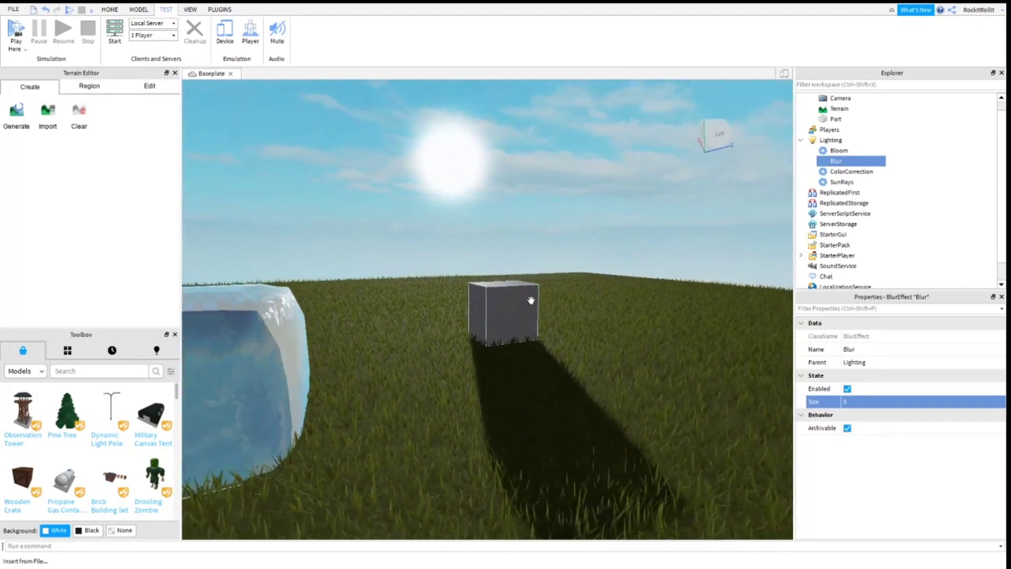
scroll(532, 305, down, 1)
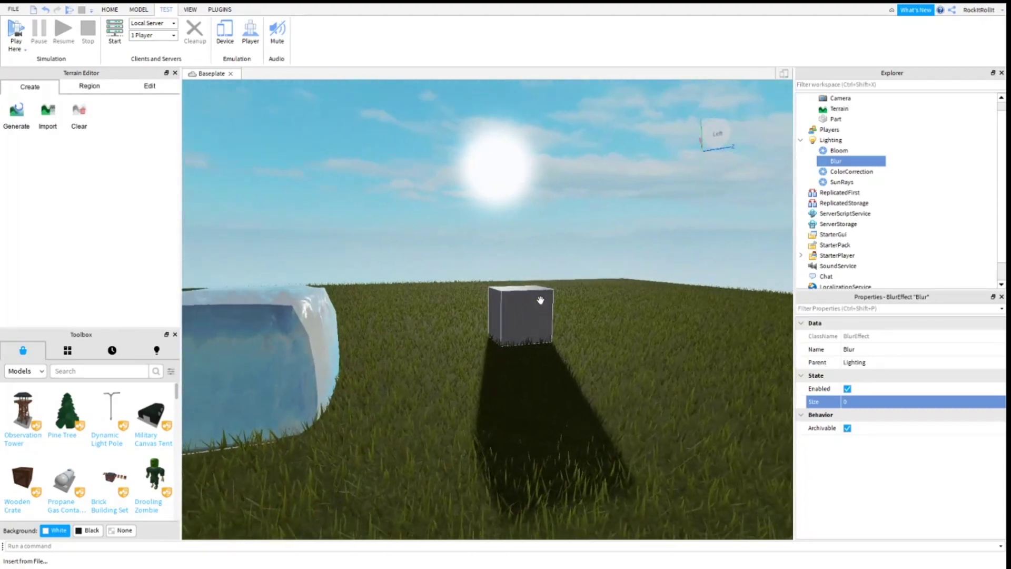
right_drag(532, 306, 543, 308)
scroll(588, 337, up, 1)
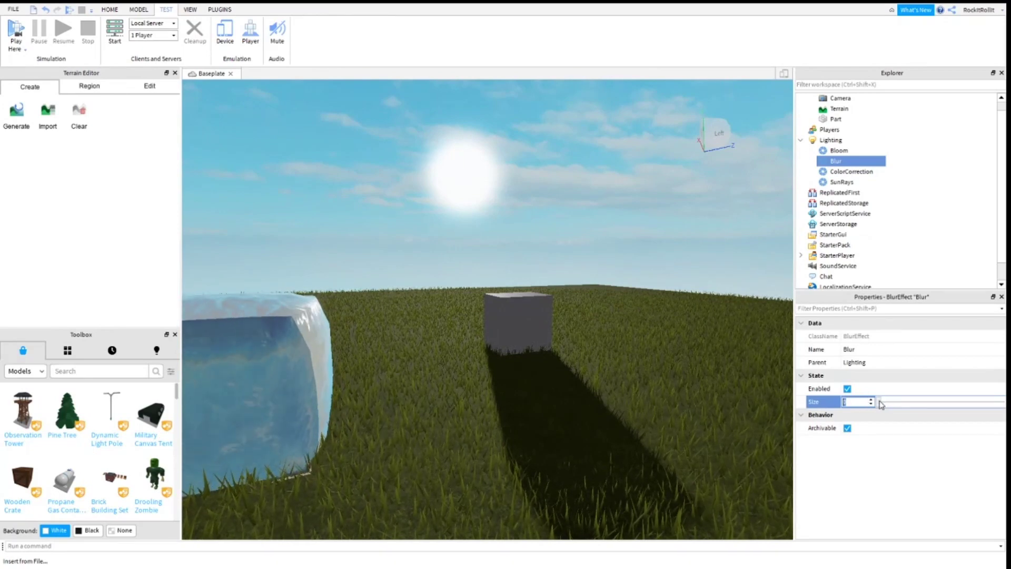
- Turn the Blur size down to 0 and tilt the view toward the grass
right_drag(596, 361, 596, 361)
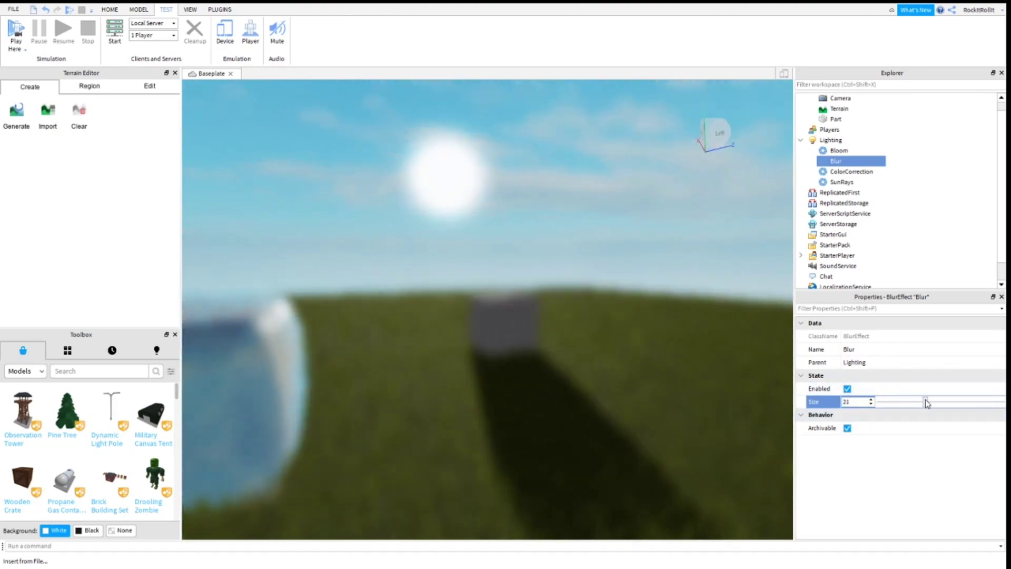
drag(902, 401, 878, 401)
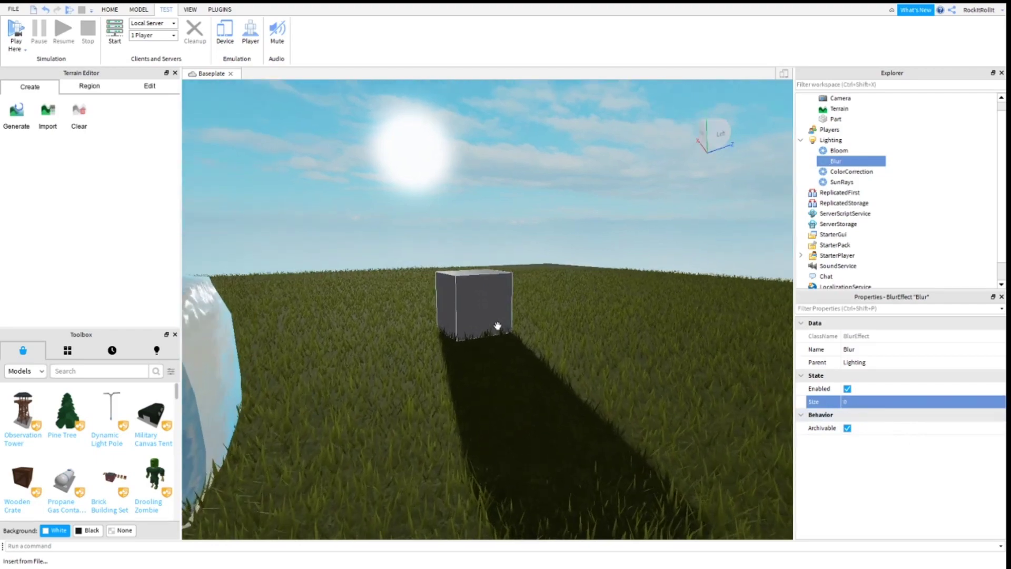
right_drag(497, 317, 507, 339)
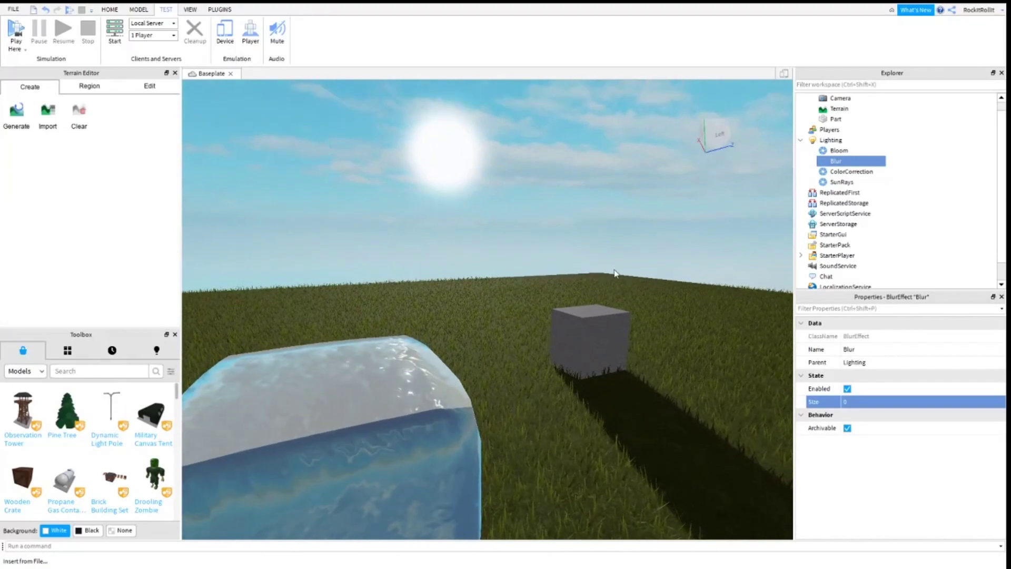
- Set Lighting's FogEnd to 1990
key(d)
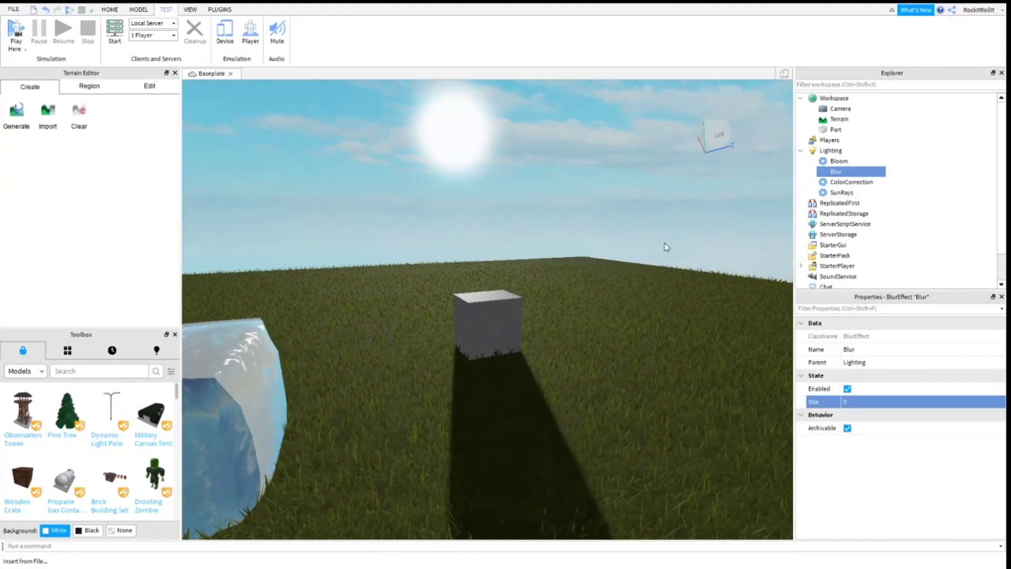
right_drag(664, 247, 627, 264)
scroll(869, 165, down, 1)
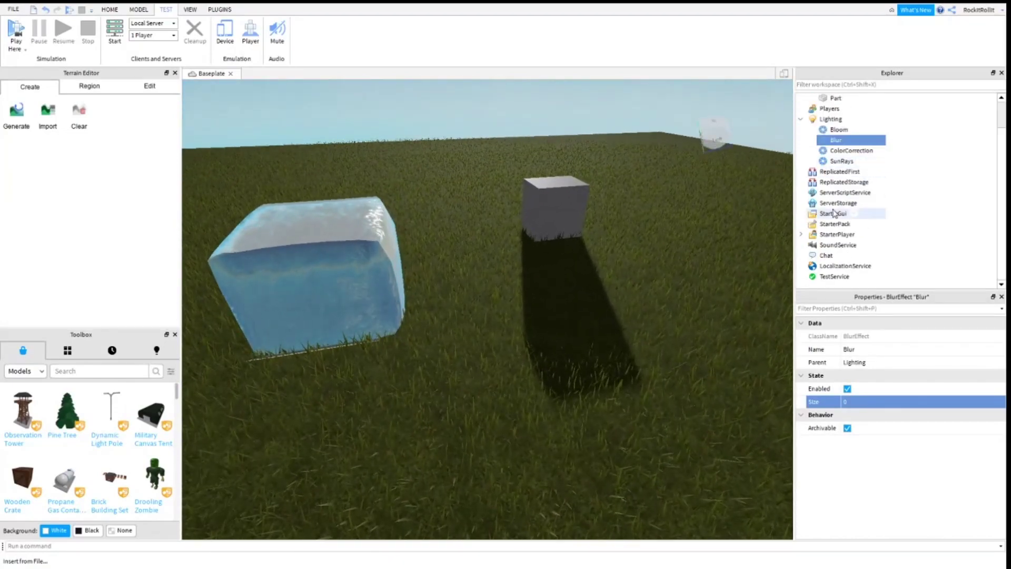
click(825, 119)
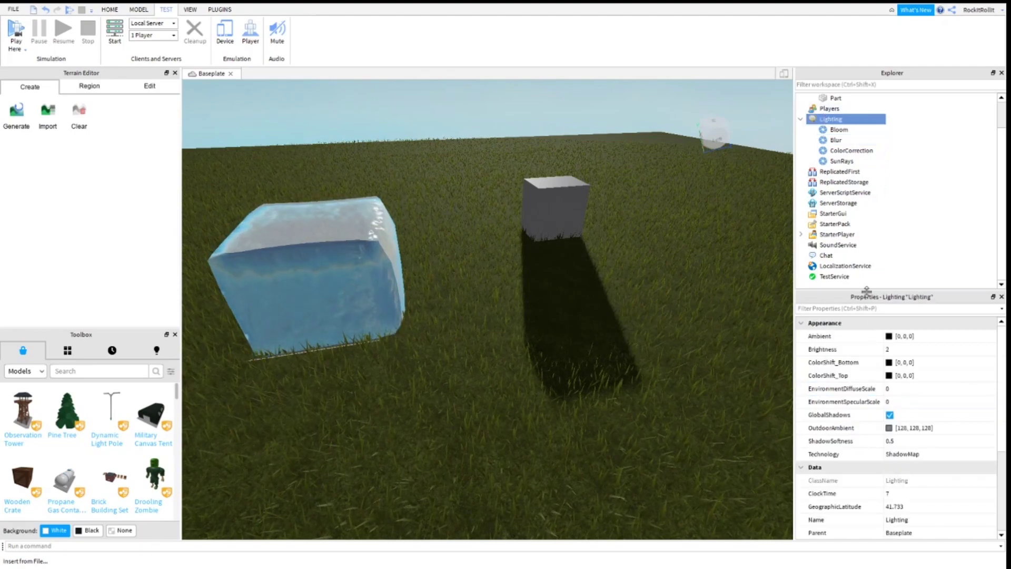
key(d)
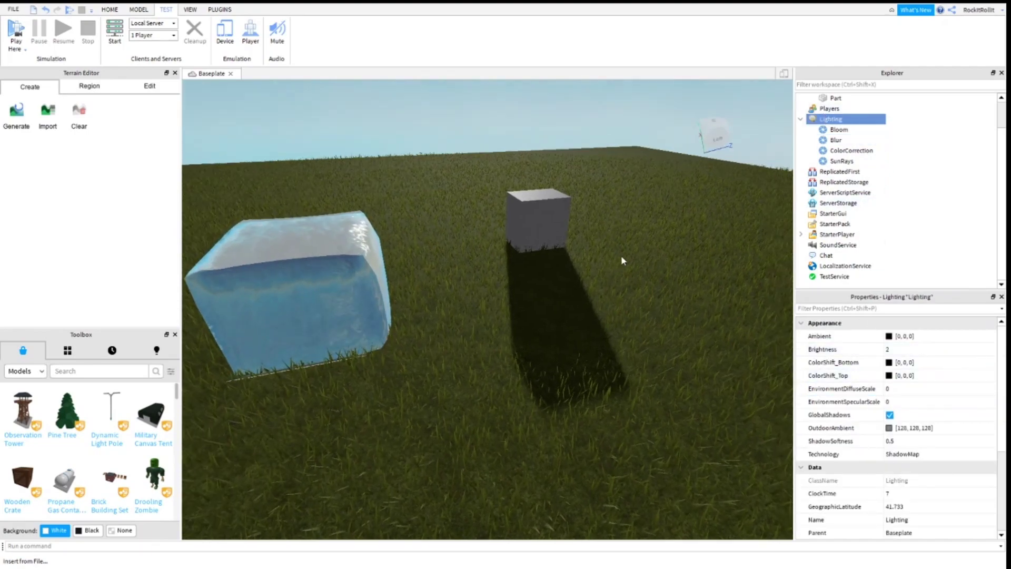
right_drag(621, 256, 621, 255)
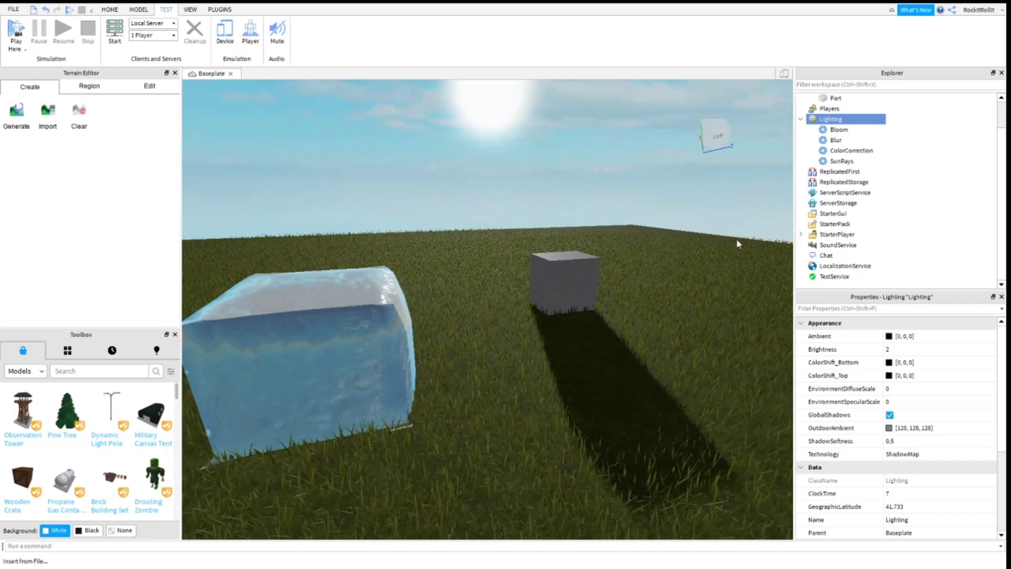
scroll(875, 359, down, 3)
text(1999)
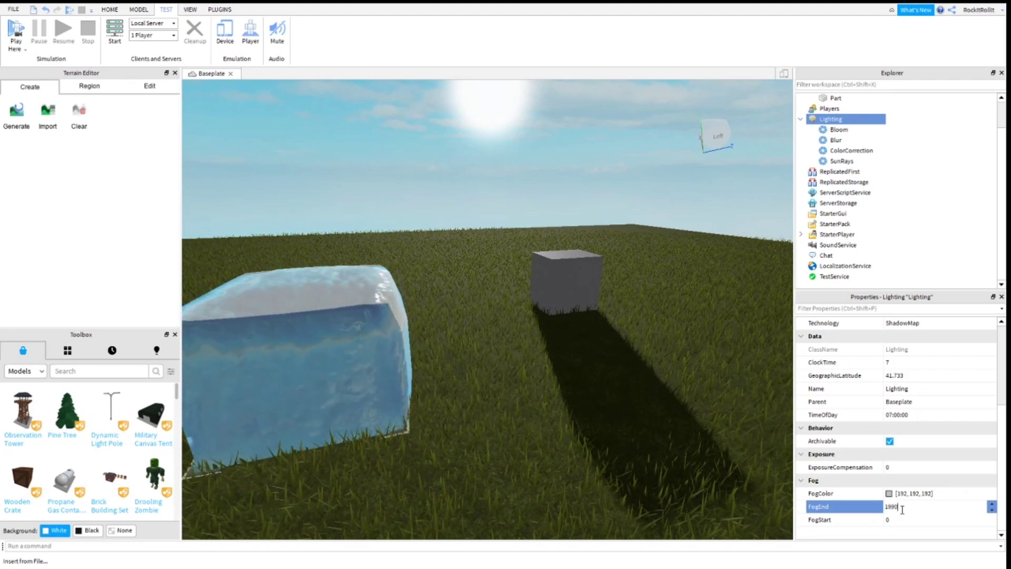
key(Return)
- Orbit the view toward the water block to judge the fog haze
right_drag(603, 406, 603, 407)
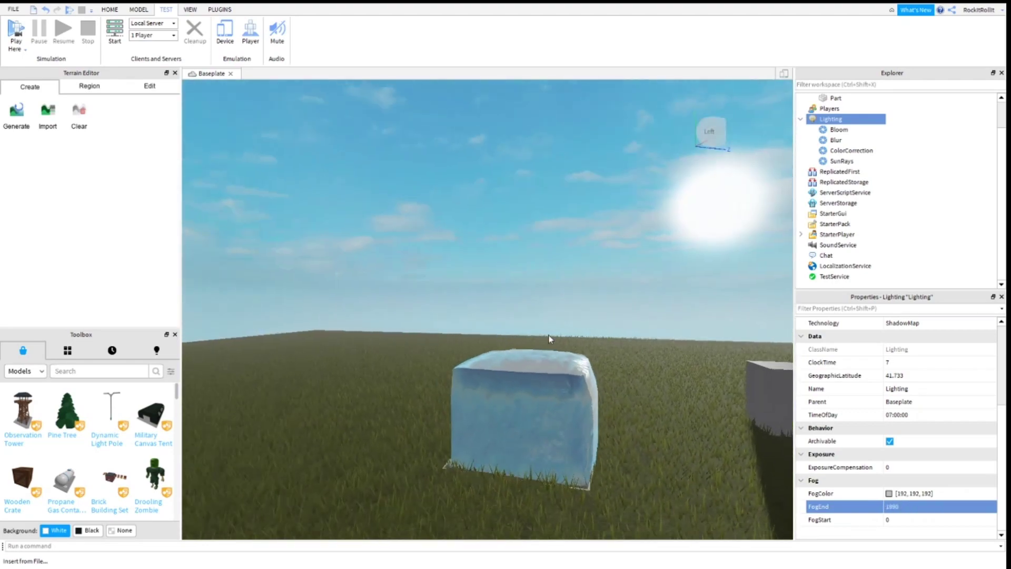
right_drag(549, 338, 478, 327)
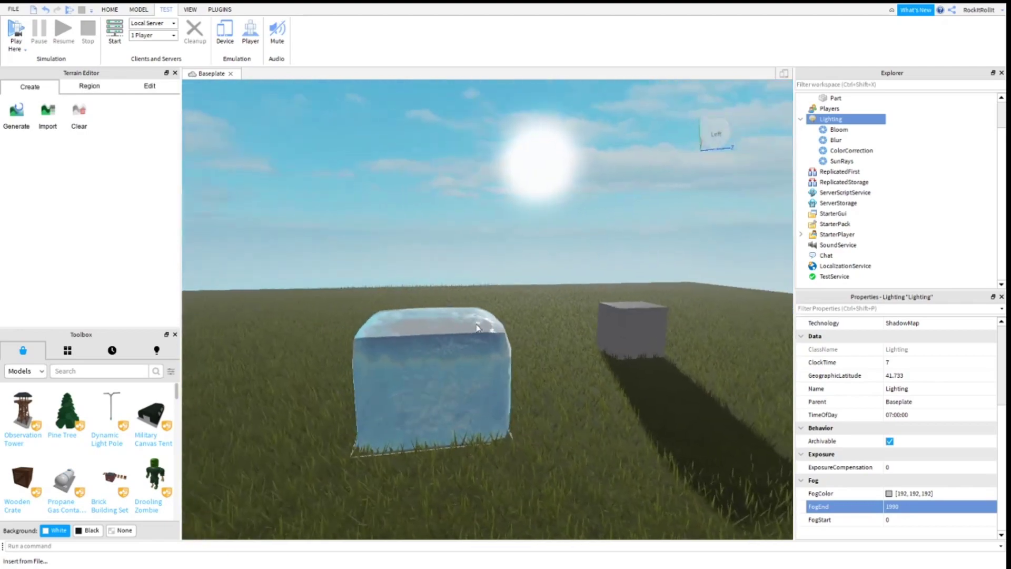
right_drag(384, 361, 287, 371)
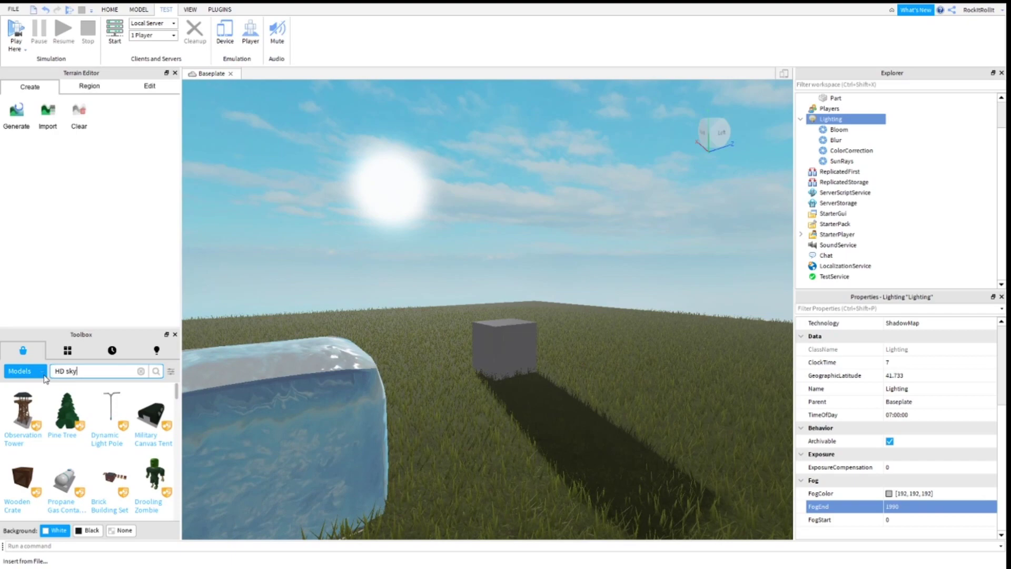
- Insert the HD Skybox model from the Toolbox into the place
right_drag(346, 378, 346, 377)
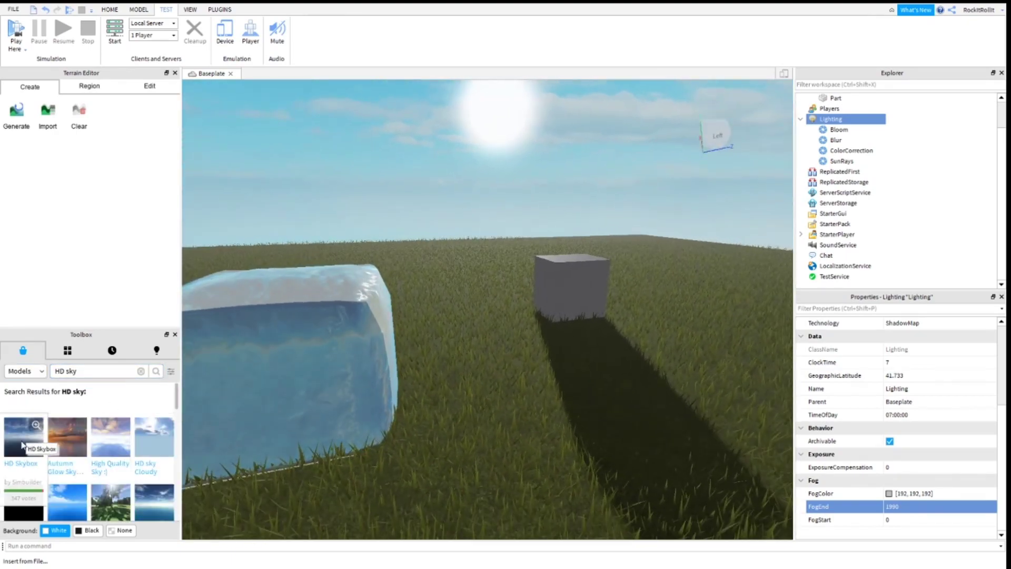
click(111, 438)
right_drag(451, 400, 452, 400)
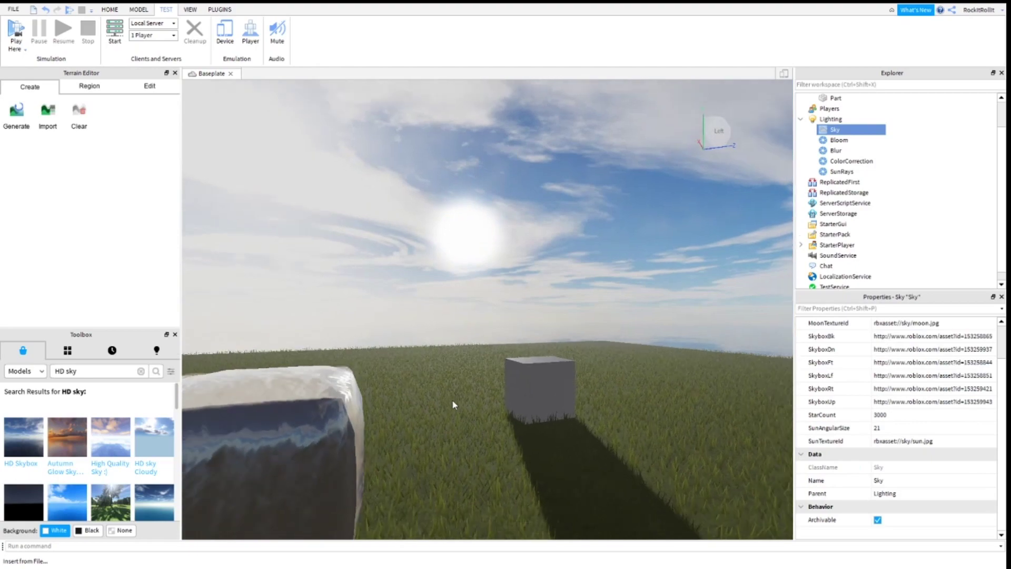
- Move the camera back from the blocks and bring up the Plugins, then Test, toolbar
key(w)
key(s)
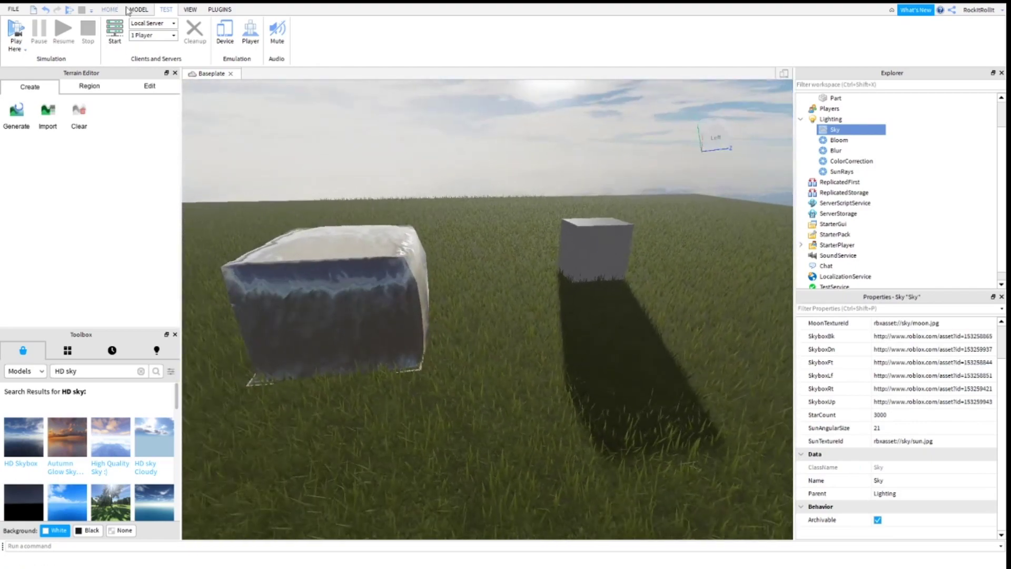
click(220, 9)
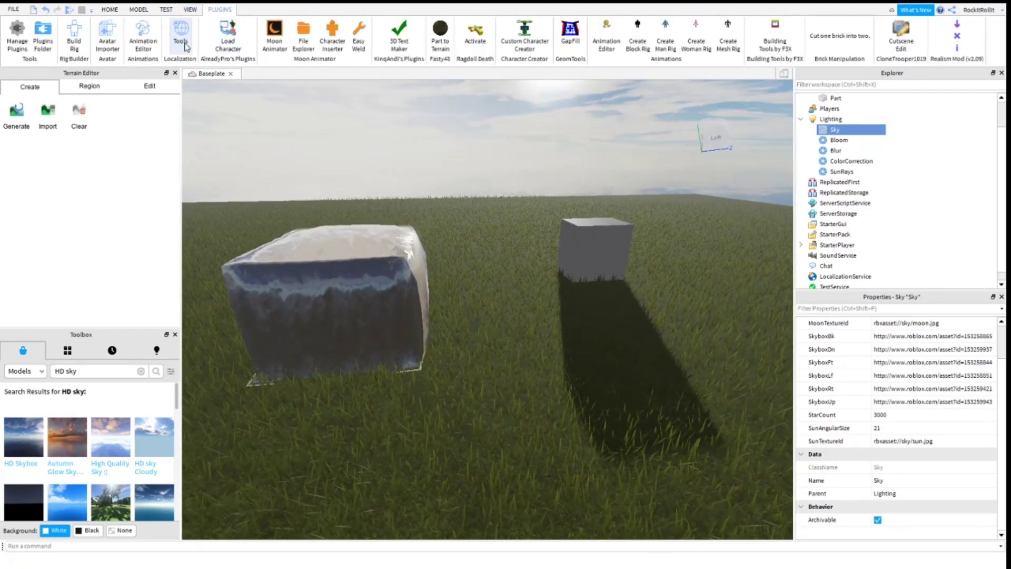
click(190, 9)
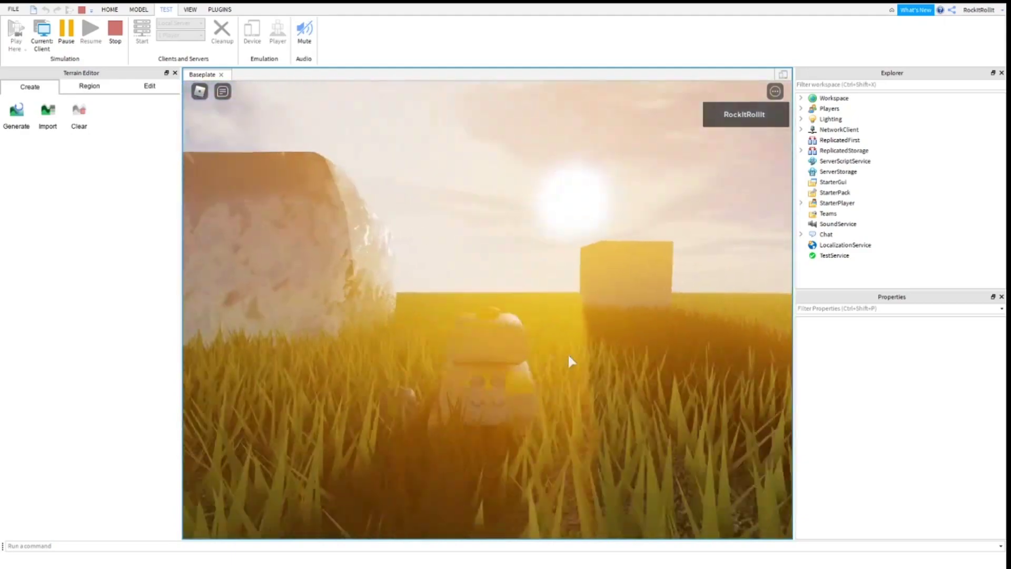
- Drive the tank around the grey cube with WASD, inspecting its long shadow and sun glare
key(w)
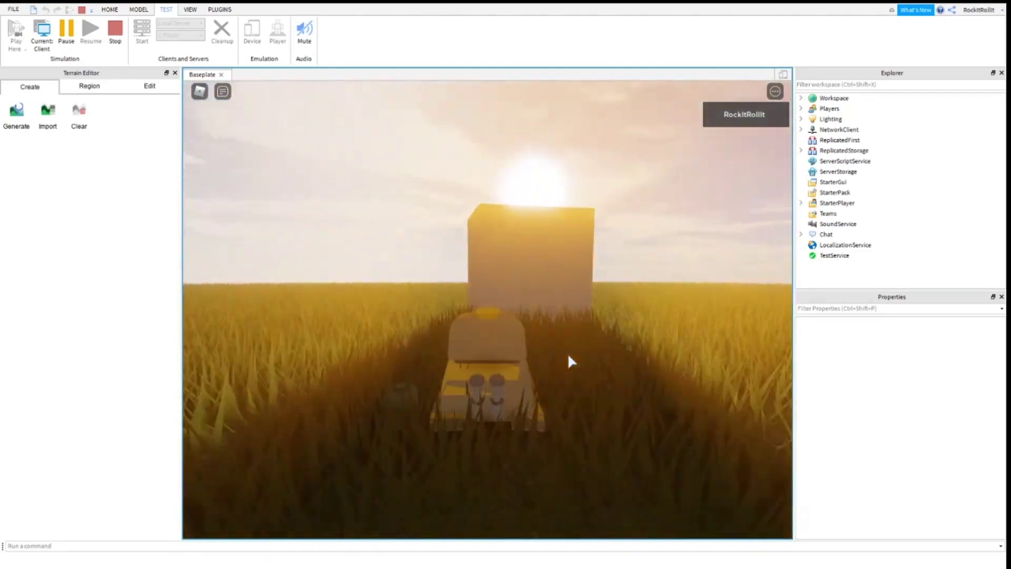
key(a)
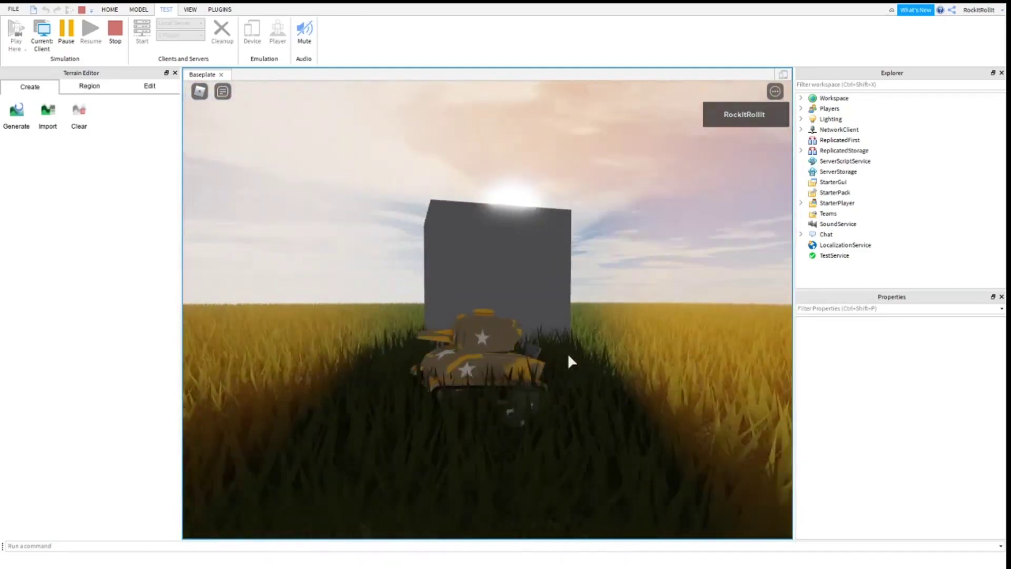
key(w)
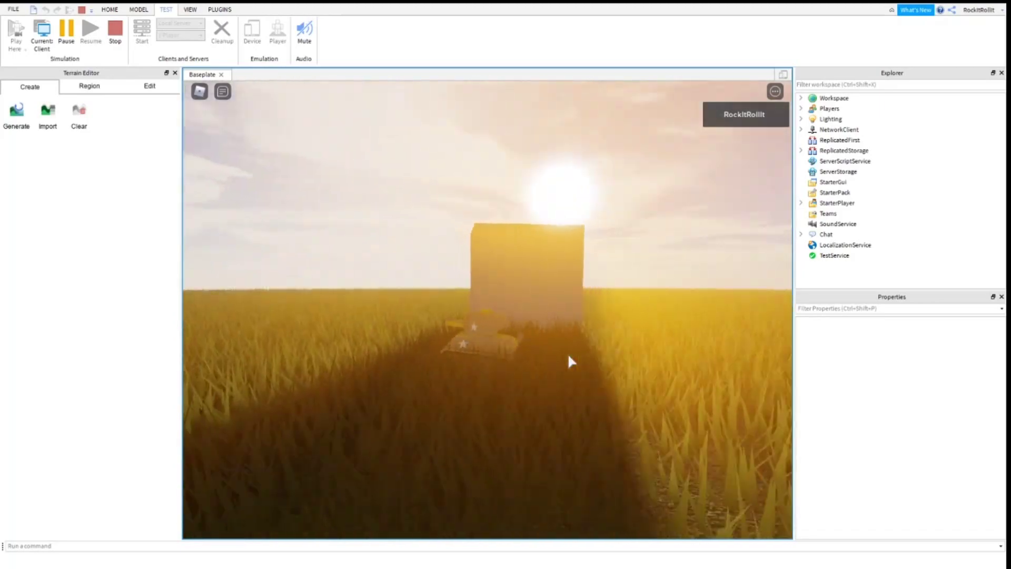
key(a)
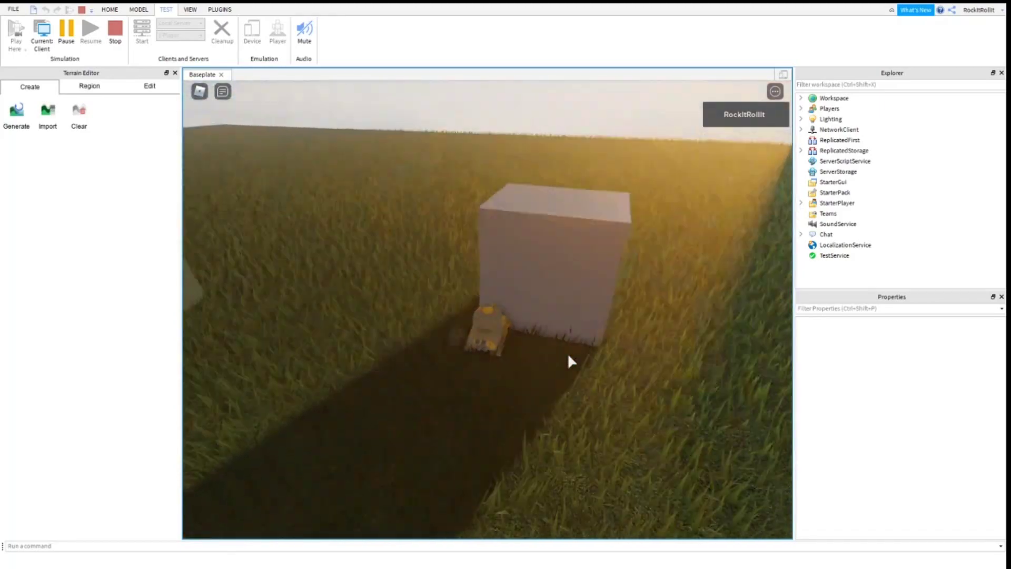
key(a)
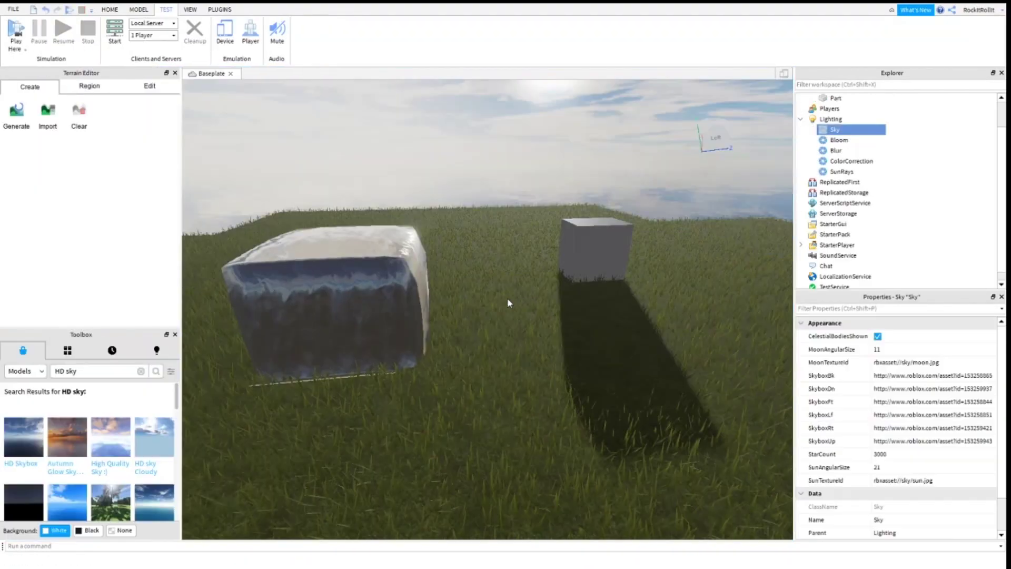
- Stop the play test and open the Part to Terrain materials window
key(w)
key(s)
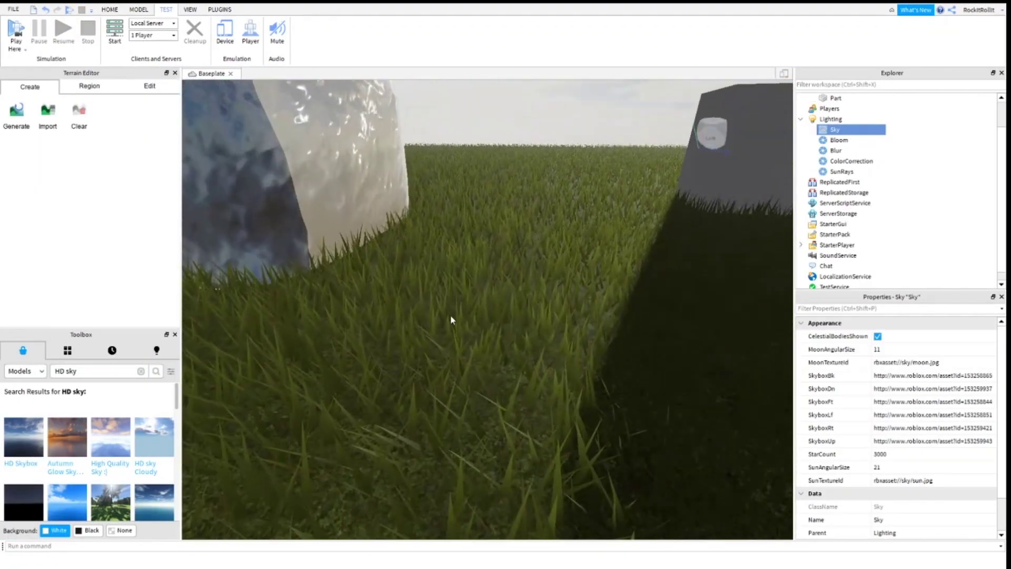
click(210, 10)
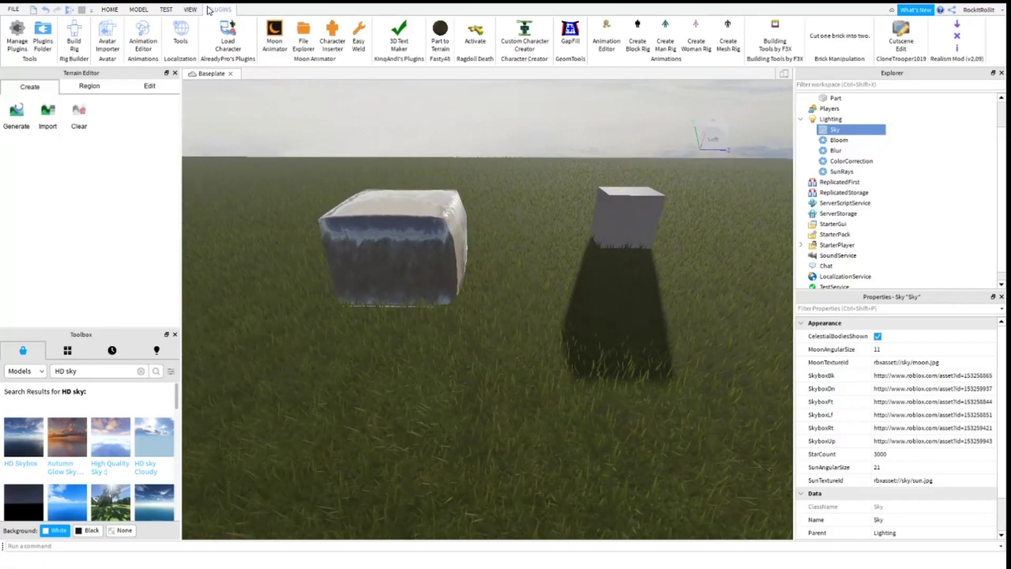
click(439, 36)
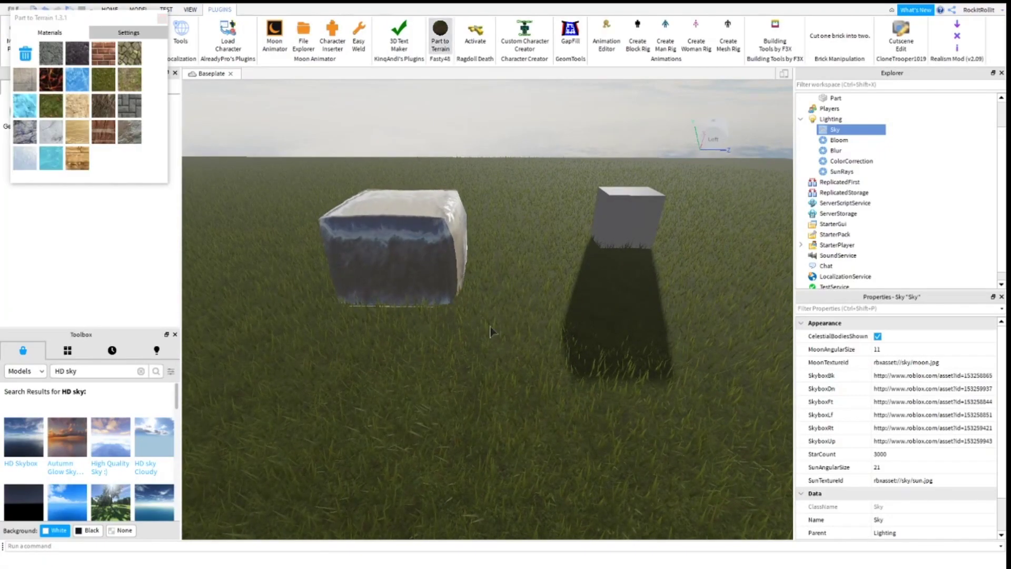
- Fly down to grass level to look around, then close the Part to Terrain window
key(w)
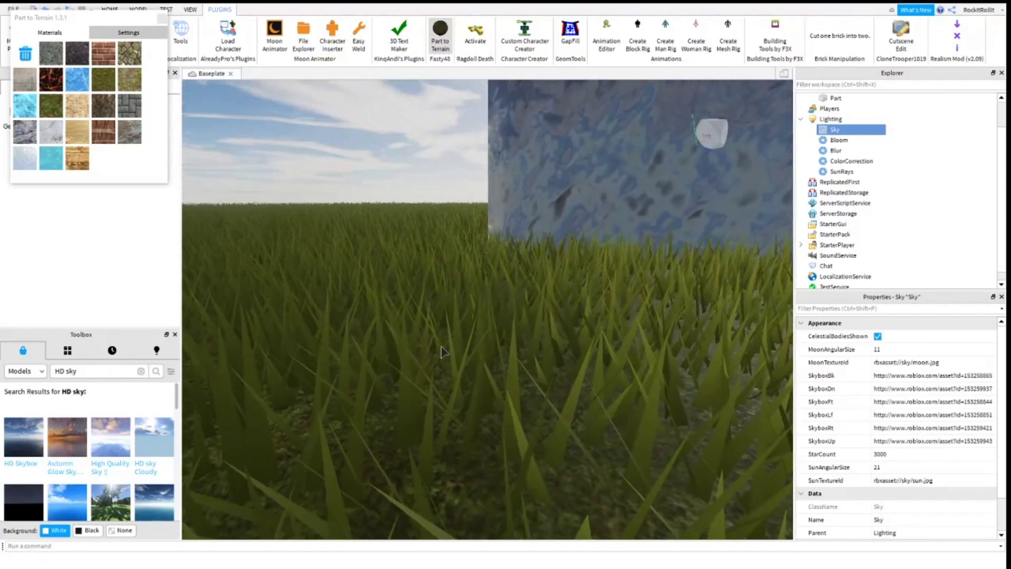
right_drag(479, 324, 445, 420)
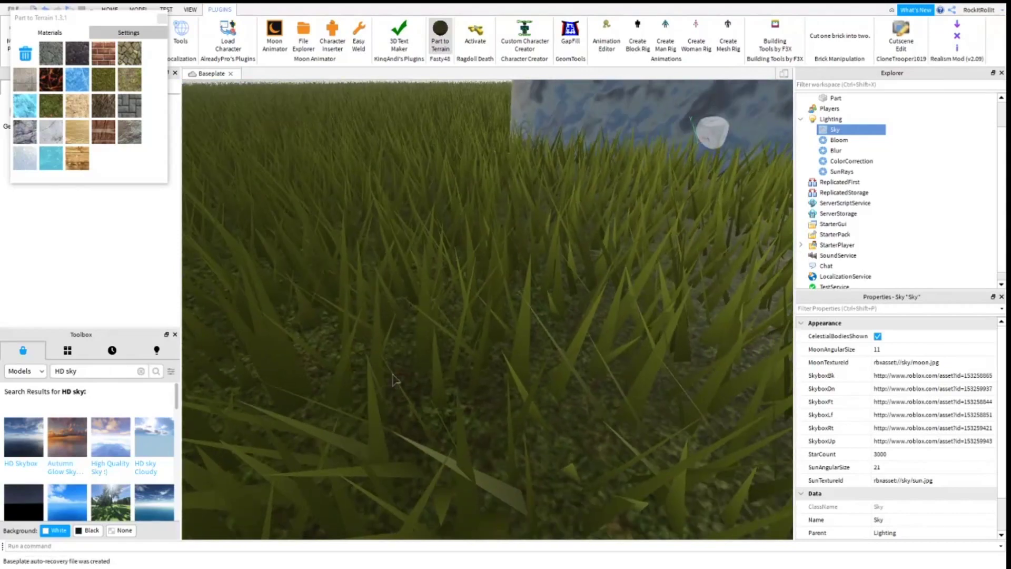
key(s)
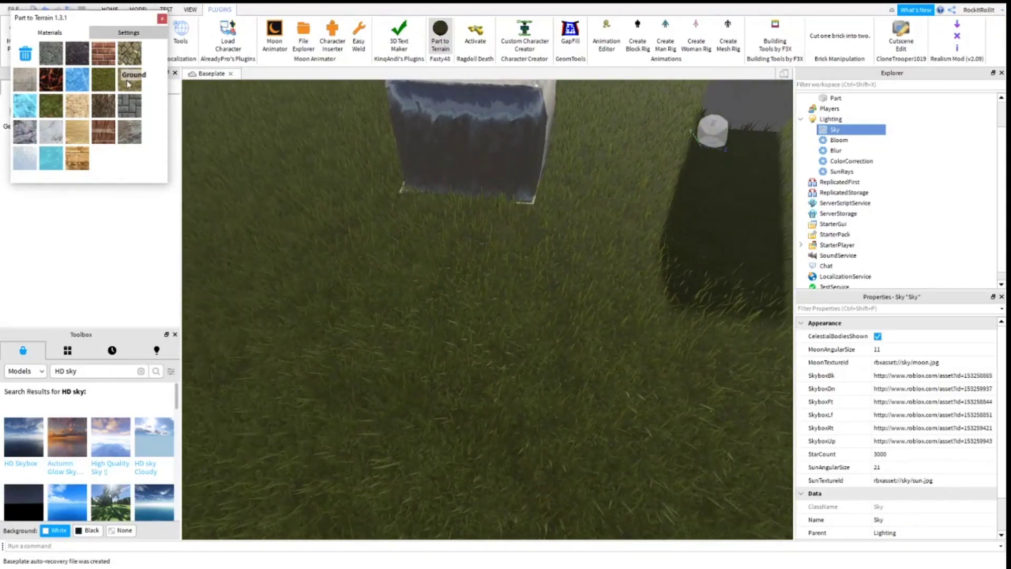
right_drag(353, 223, 353, 224)
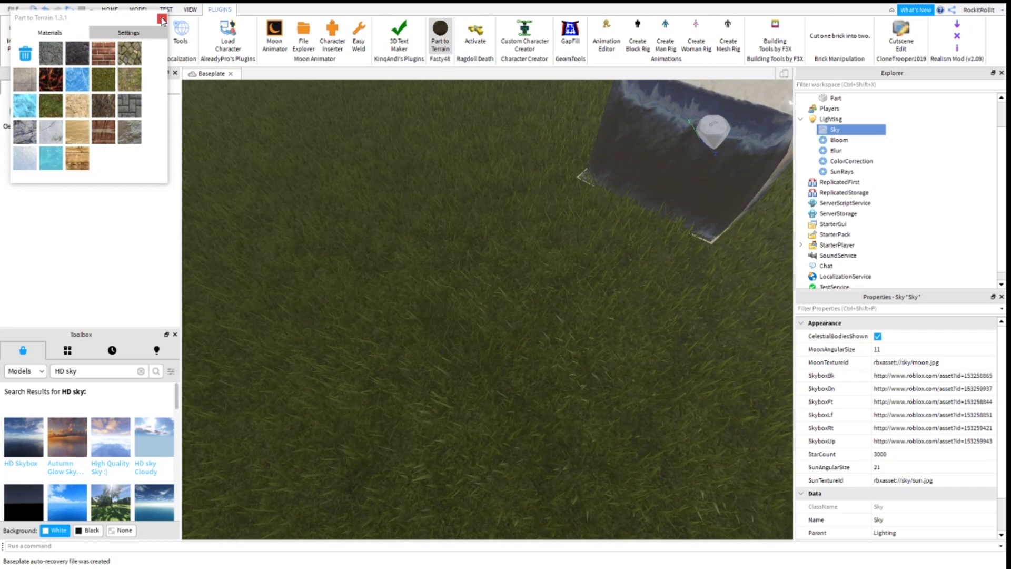
click(162, 19)
click(220, 11)
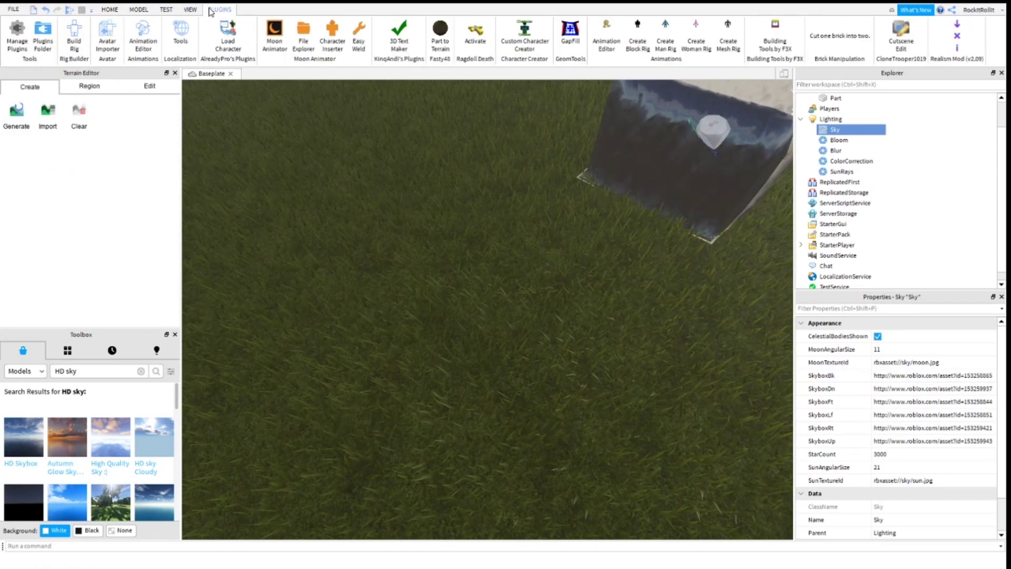
- Reopen the Terrain Editor from the Home tab and switch it to Paint mode
click(139, 9)
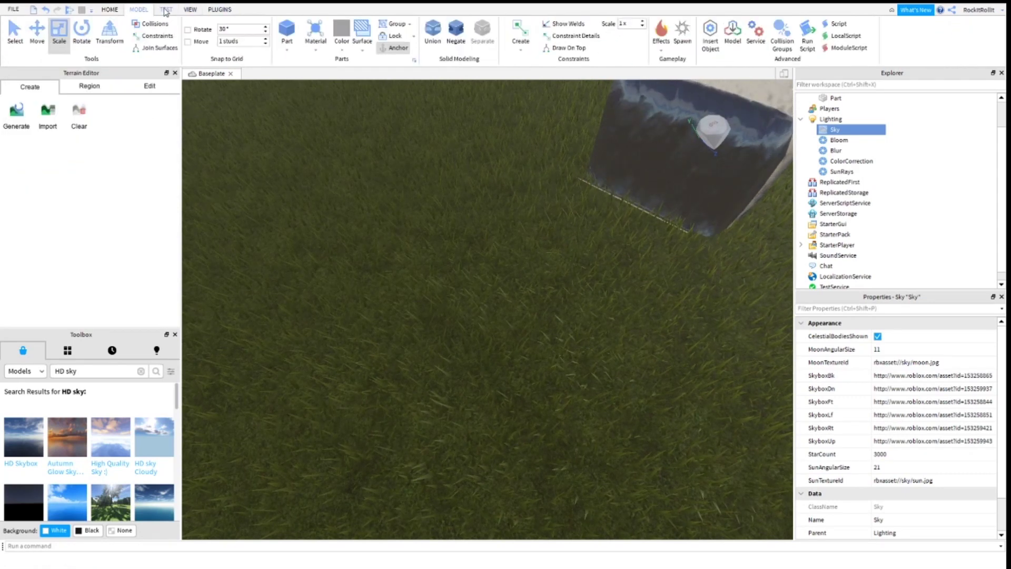
click(118, 9)
click(236, 36)
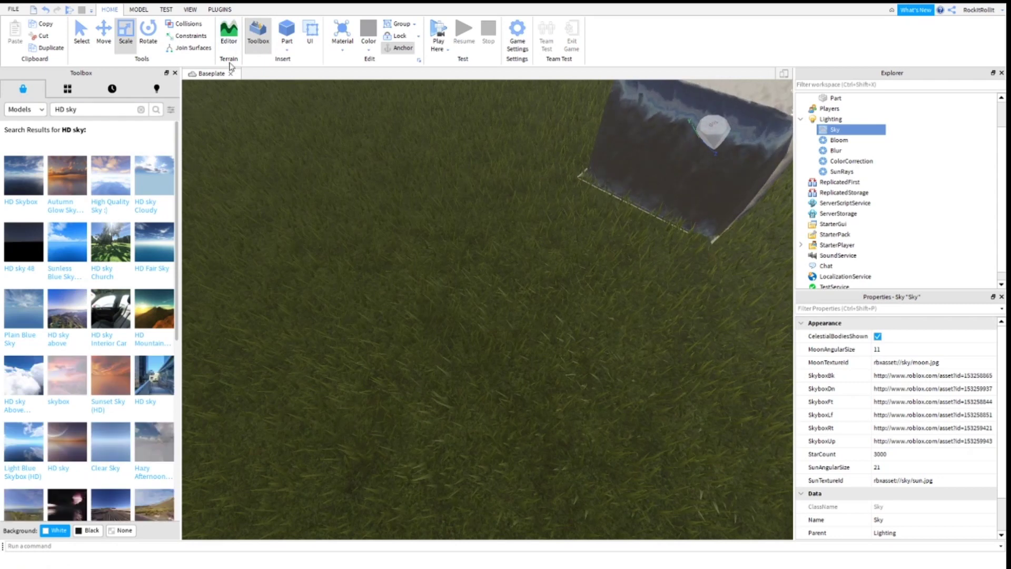
click(228, 39)
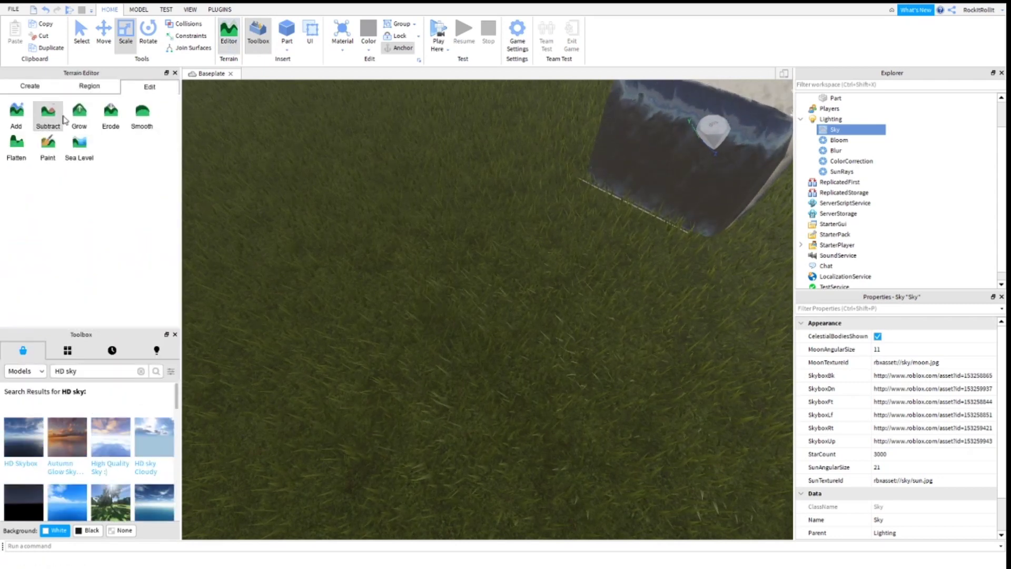
click(47, 147)
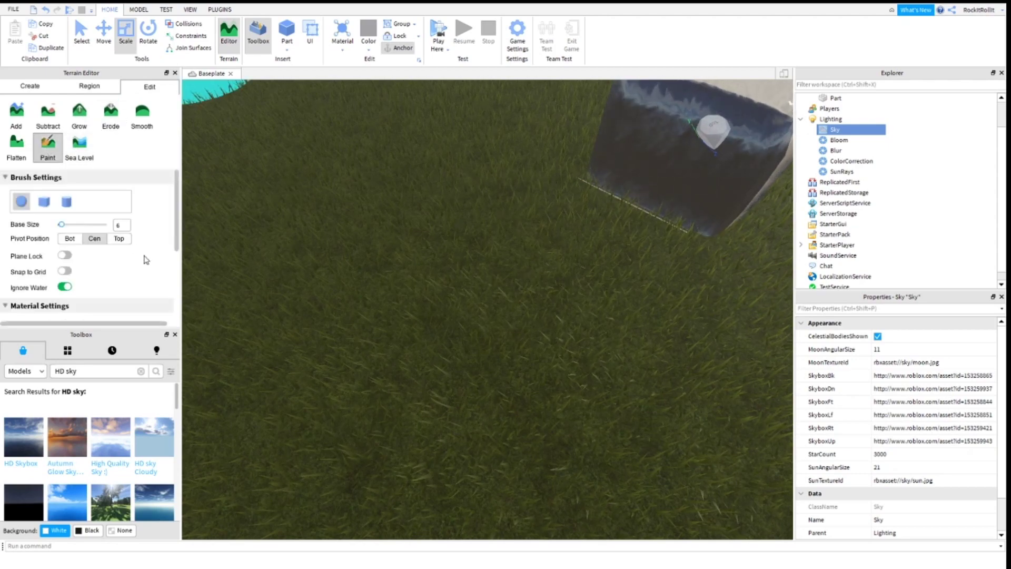
scroll(72, 271, down, 3)
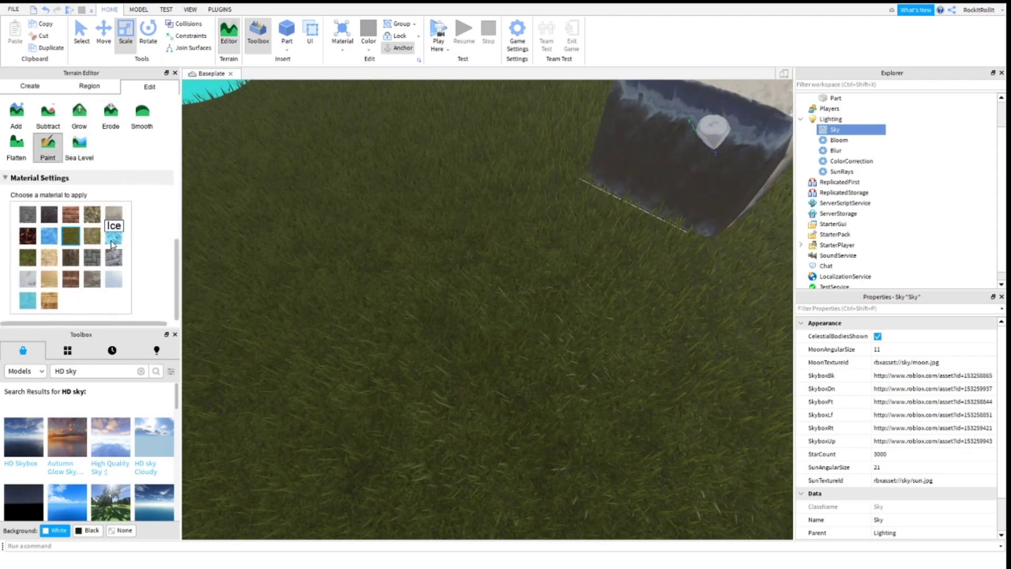
- Paint a brown Ground material patch onto the grass in front of the glassy block
click(92, 236)
scroll(341, 268, down, 3)
scroll(409, 265, up, 2)
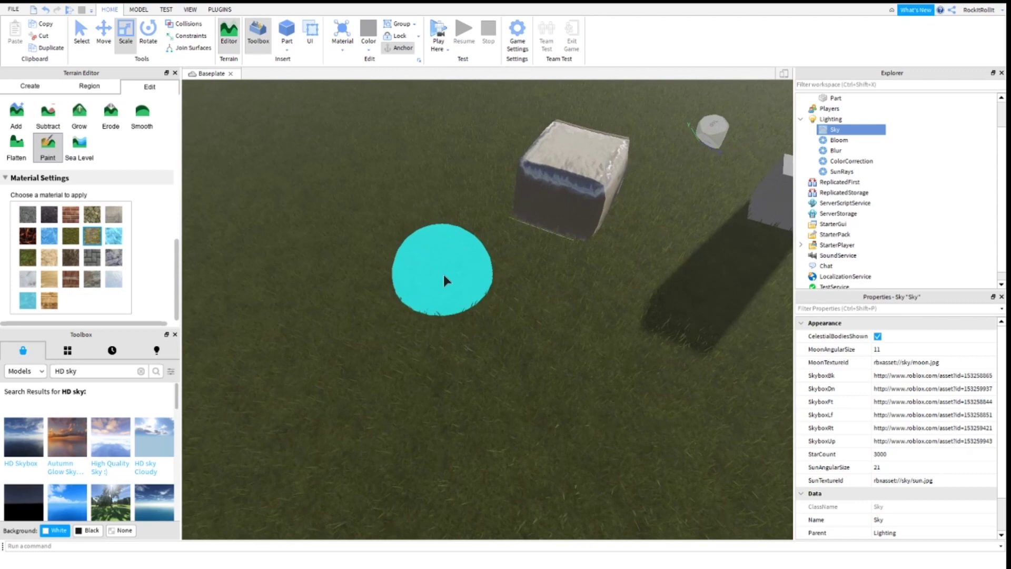
scroll(444, 273, up, 2)
drag(440, 273, 290, 327)
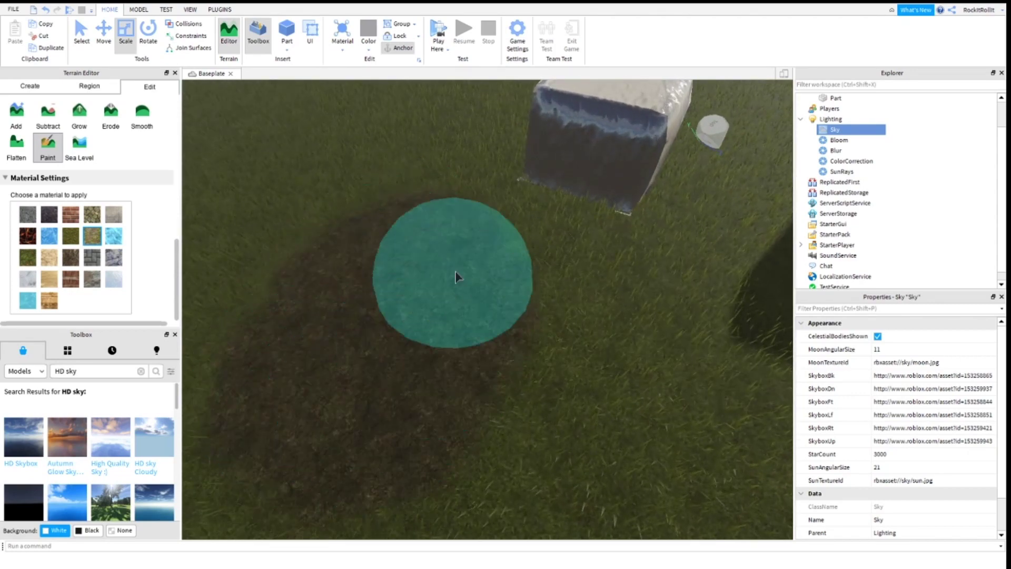
key(a)
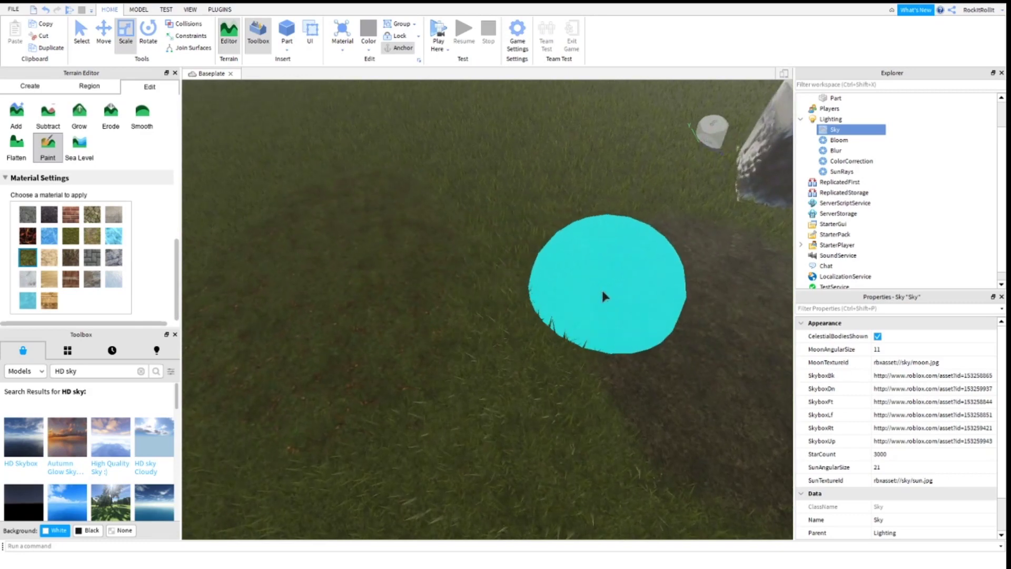
right_drag(602, 289, 451, 346)
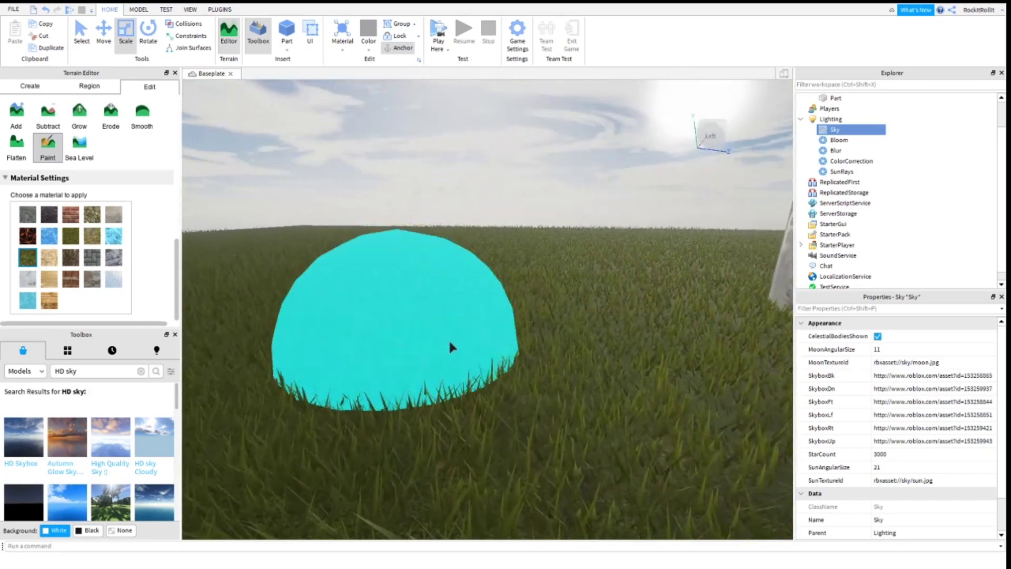
right_drag(204, 237, 329, 275)
key(s)
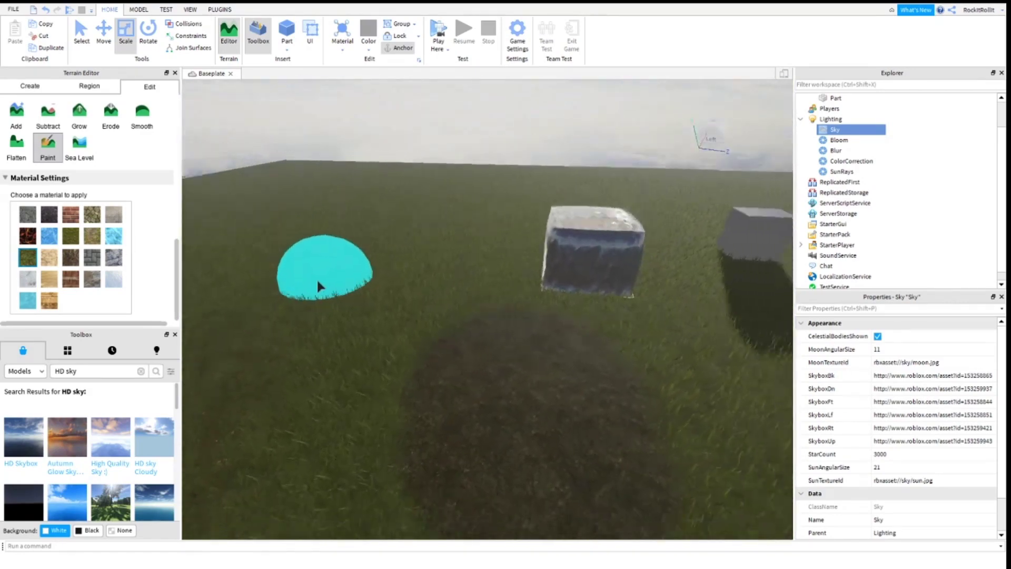
right_drag(505, 327, 625, 359)
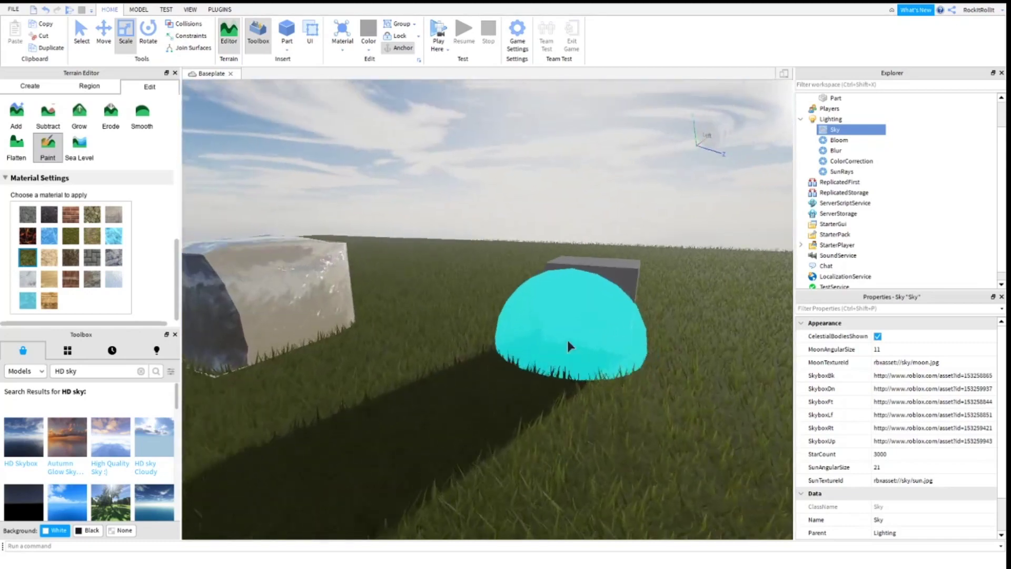
scroll(624, 359, up, 2)
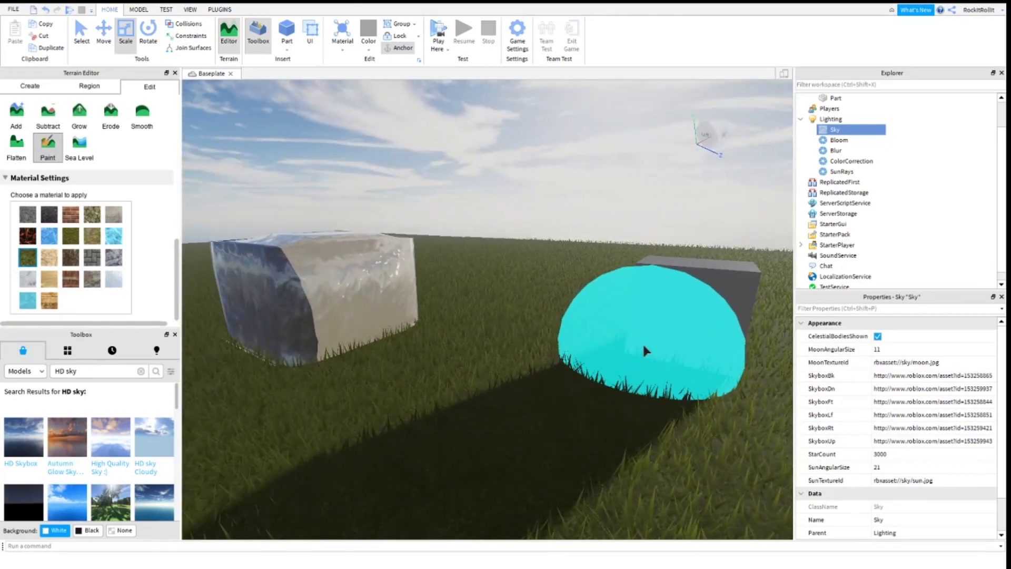